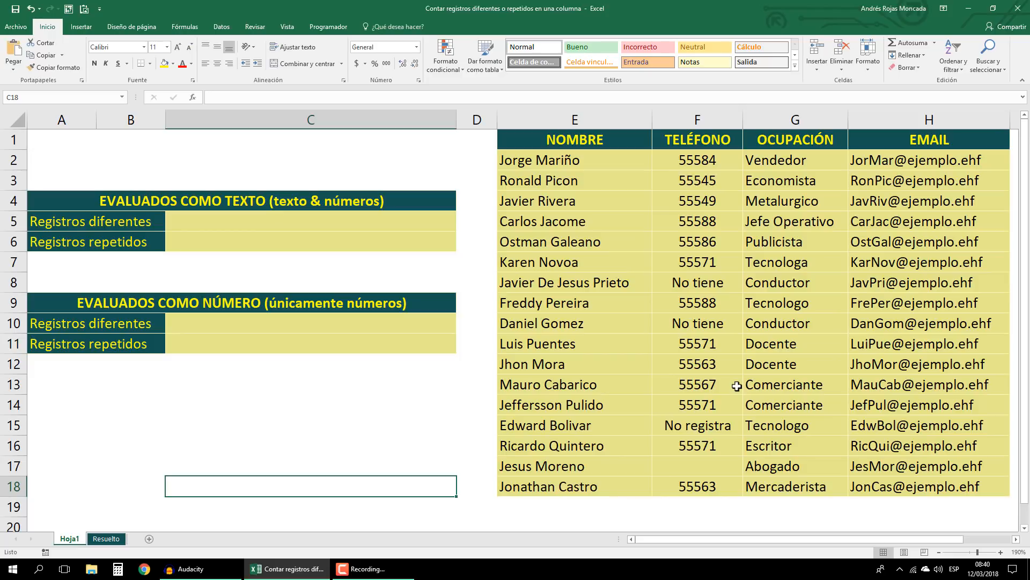
Examine the TELÉFONO column F1:F18 for numeric, text and blank entries.
left_click_drag(699, 140, 700, 483)
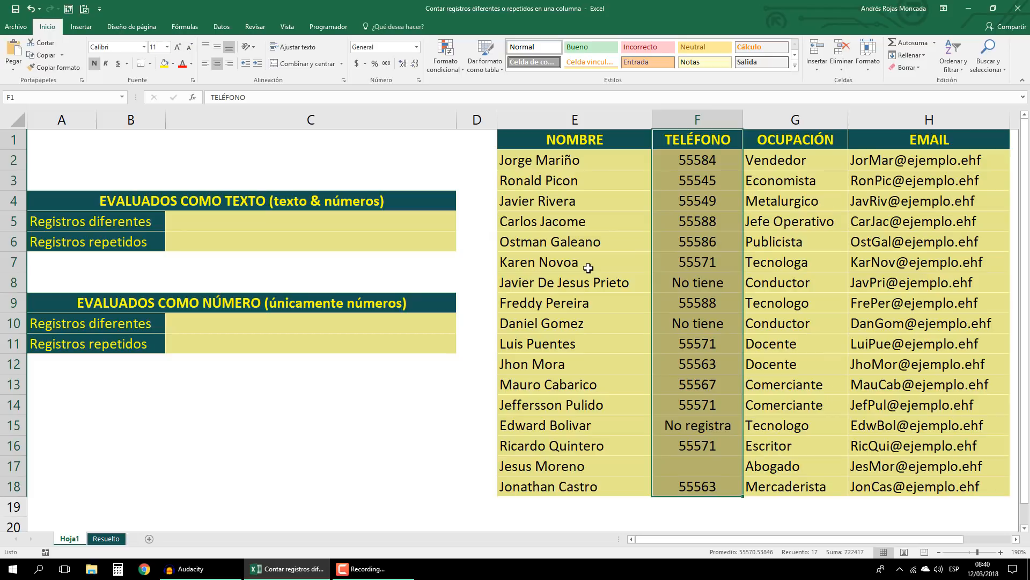
left_click(704, 164)
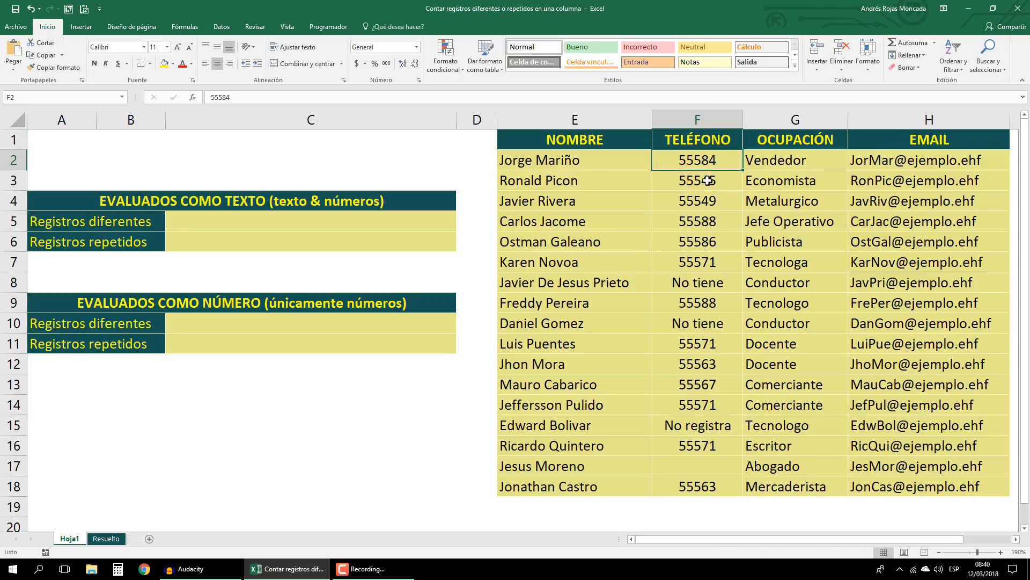
left_click(699, 180)
left_click(712, 200)
left_click(716, 220)
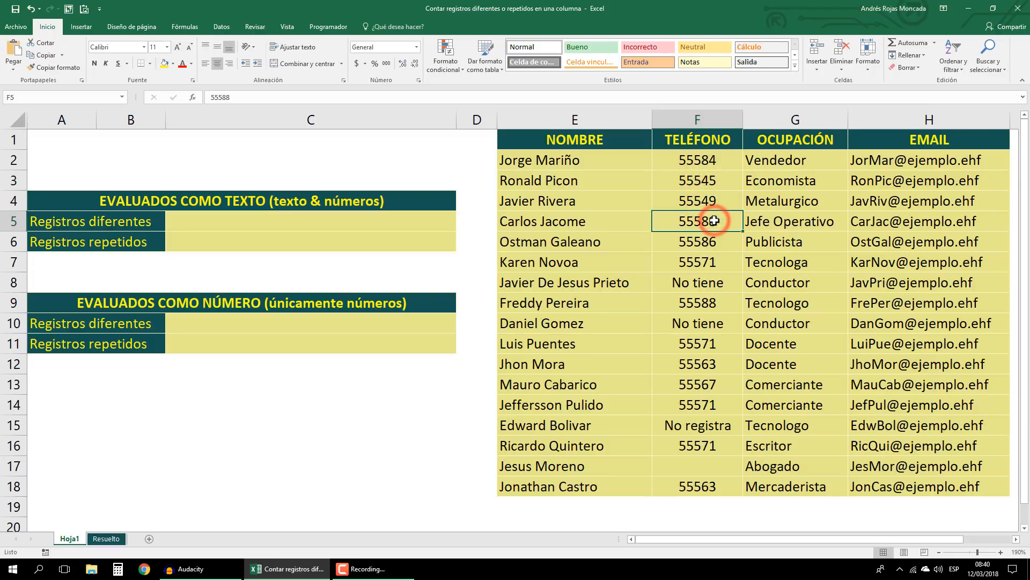
left_click(718, 282)
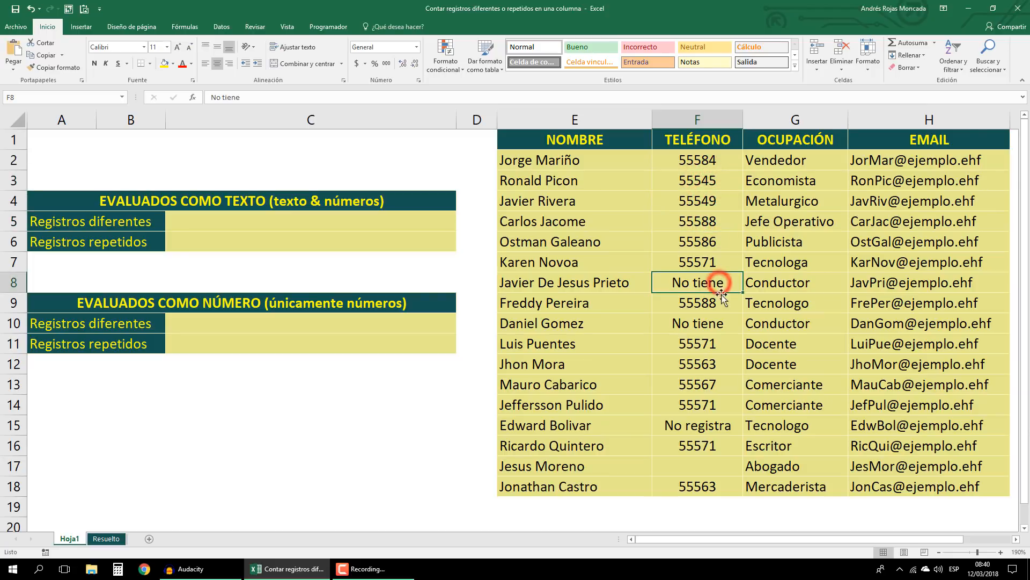
left_click(719, 325)
left_click(726, 425)
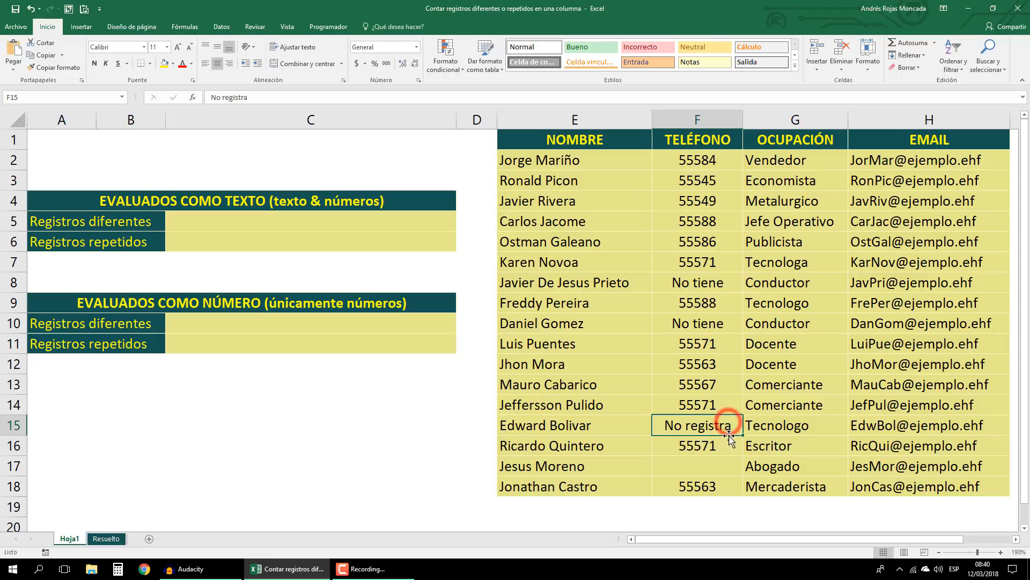
left_click(724, 466)
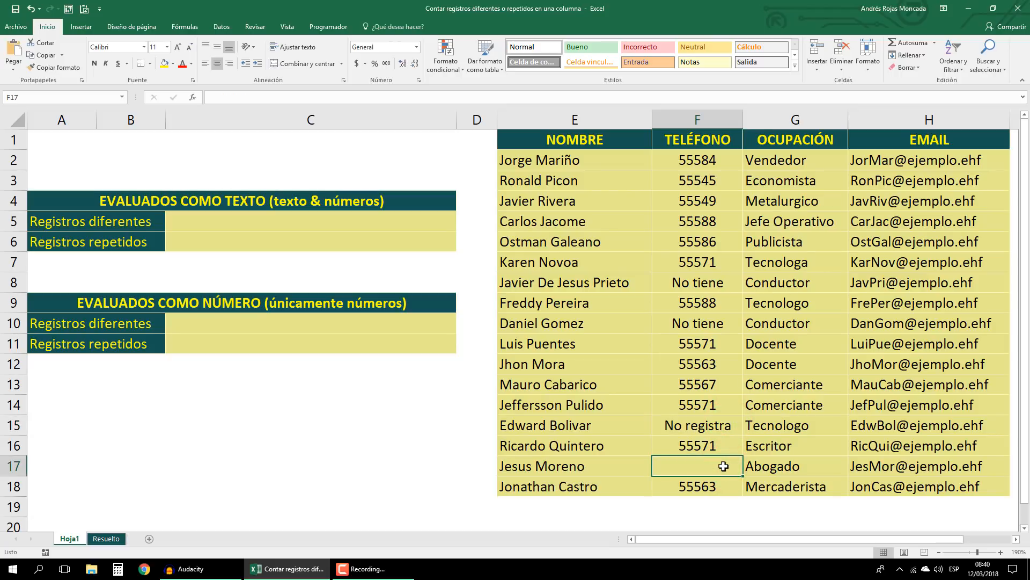
Start a SUMAPRODUCTO formula in C5 with the non-blank condition (F2:F18<>"") as its first array.
left_click(264, 225)
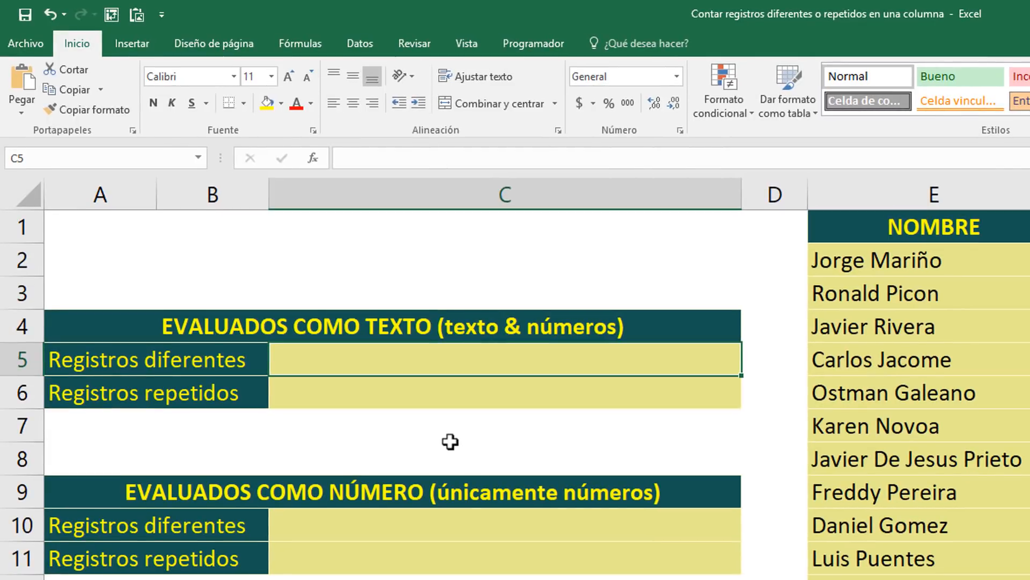
type("=sum")
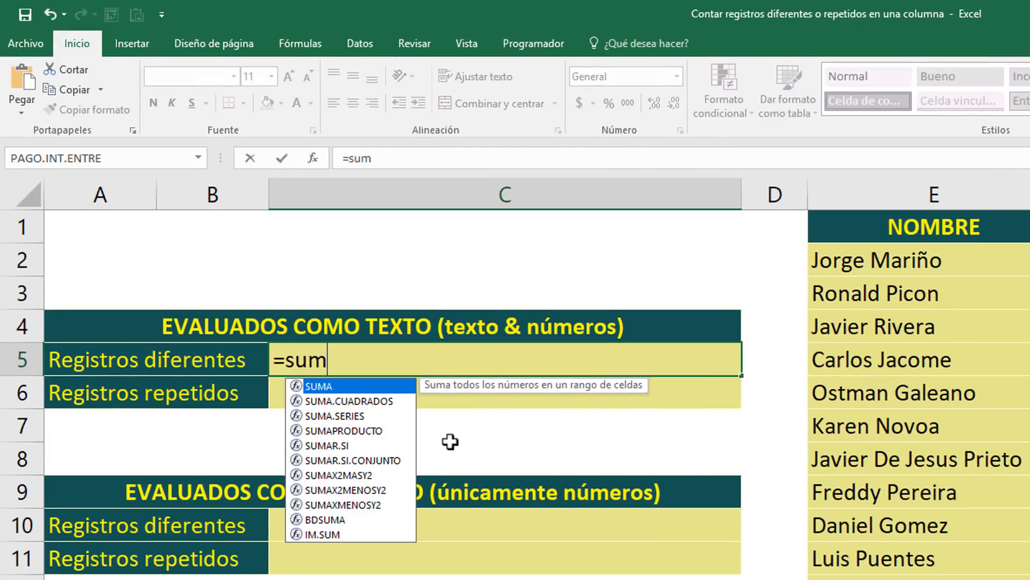
key("Down")
key("Down")
key("Down")
key("Tab")
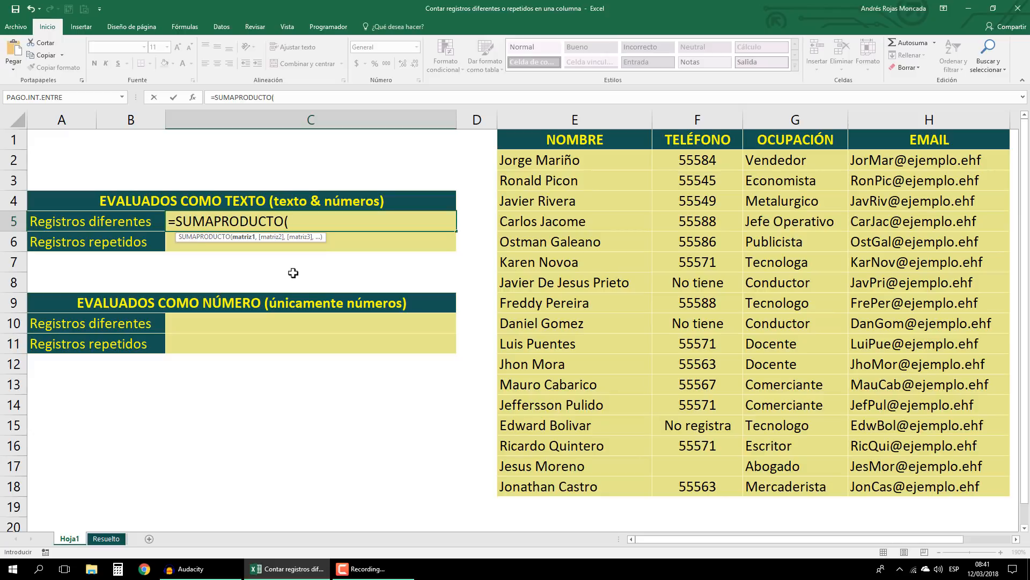
type("(")
left_click_drag(677, 158, 676, 489)
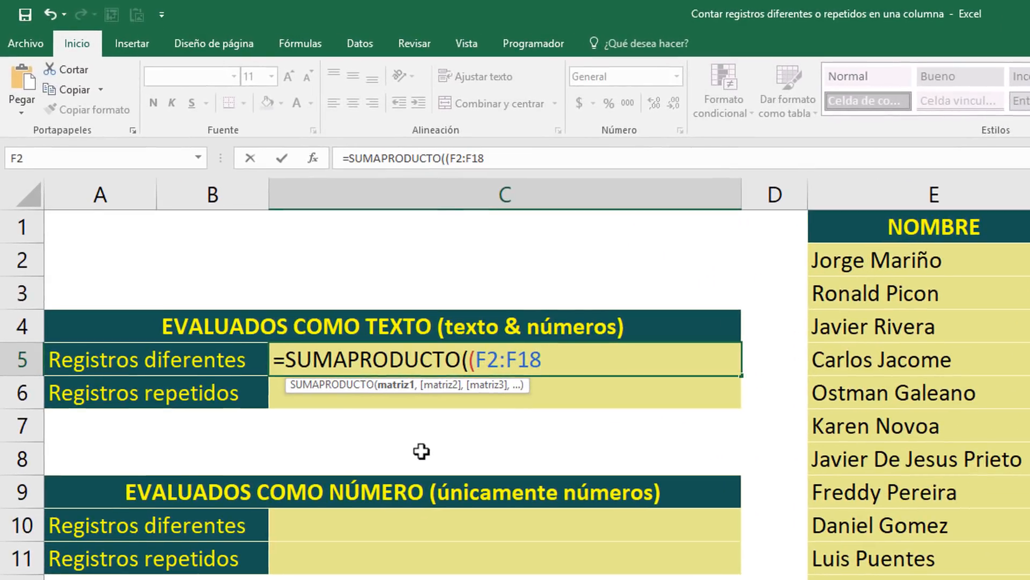
type("<>\"\")")
Preview the evaluated array of the (F2:F18<>"") condition inside the formula, and restore the expression.
left_click(598, 360)
left_click_drag(575, 360, 468, 360)
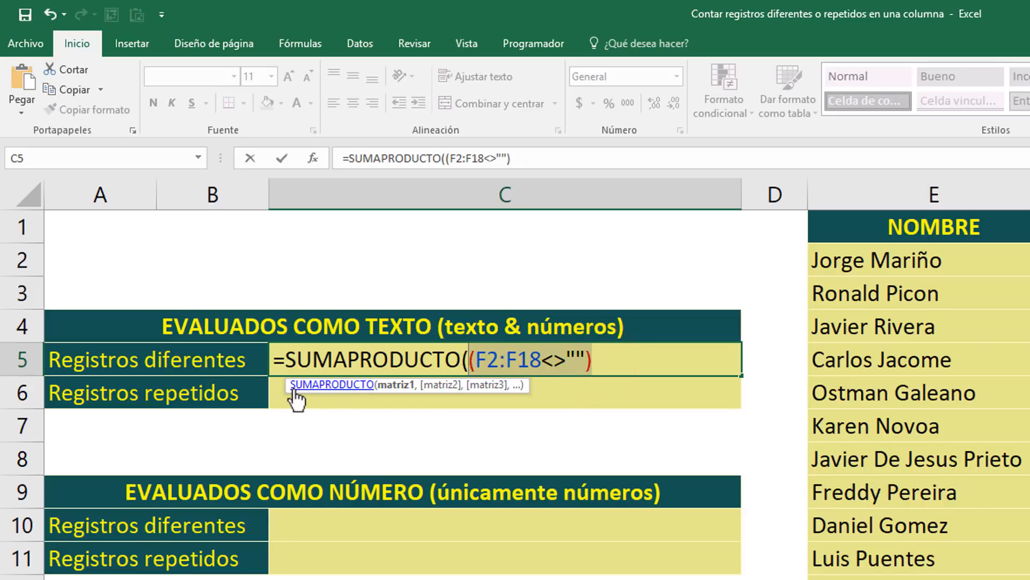
left_click_drag(288, 387, 337, 442)
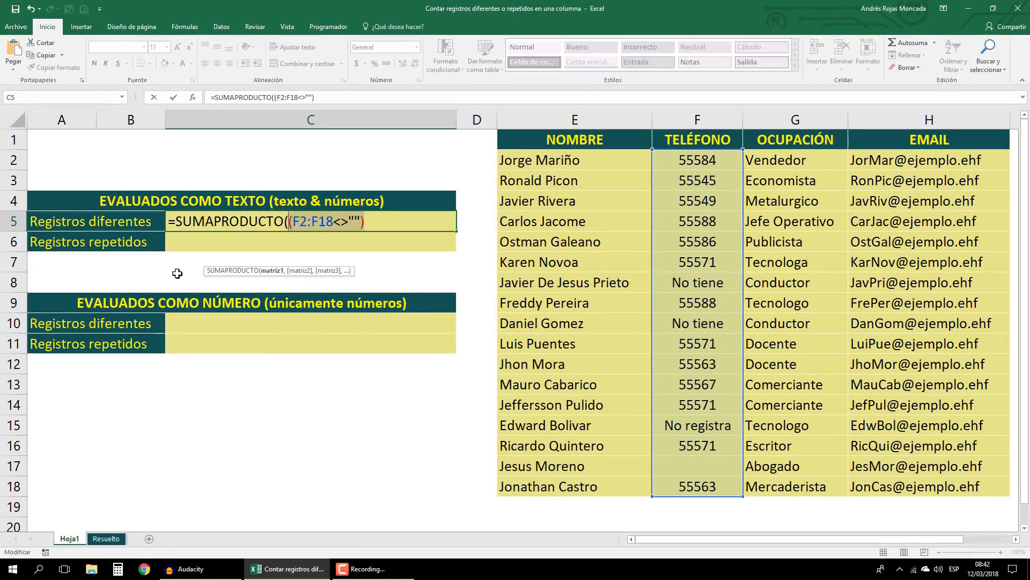
key("F9")
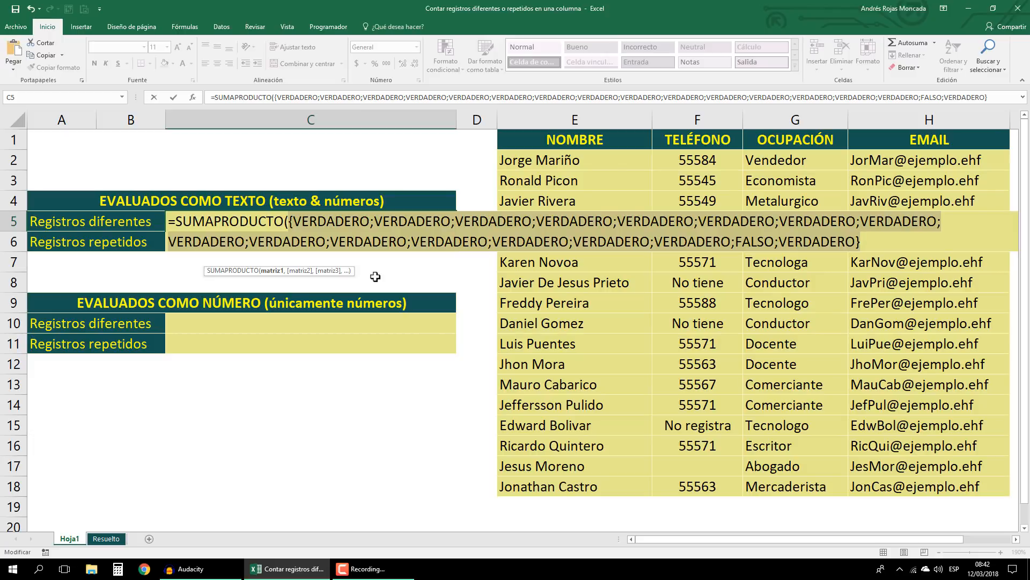
key("ctrl+z")
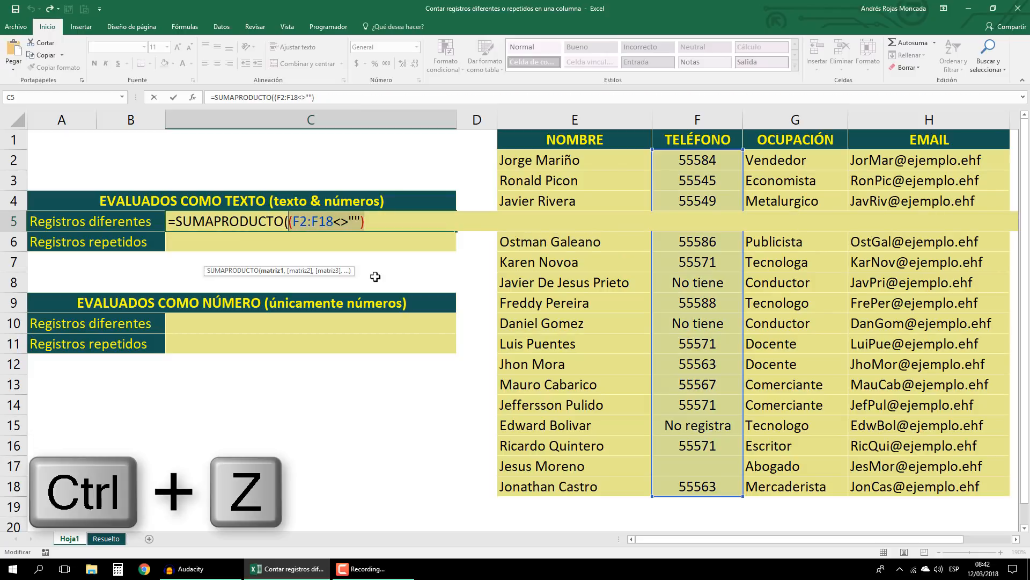
Multiply the non-blank condition by 1, preview its evaluated array, and restore the expression.
left_click(358, 221)
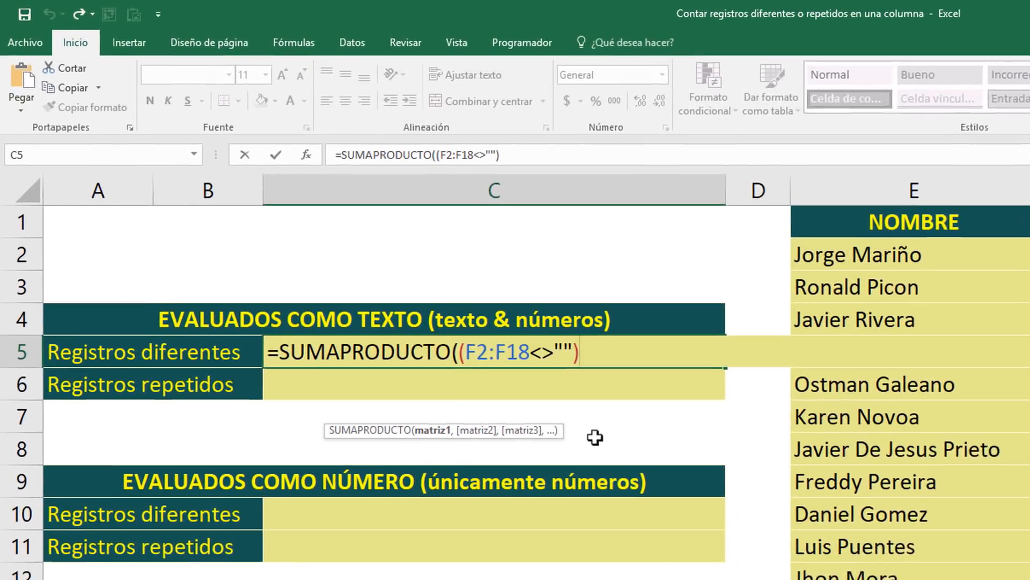
type("*1")
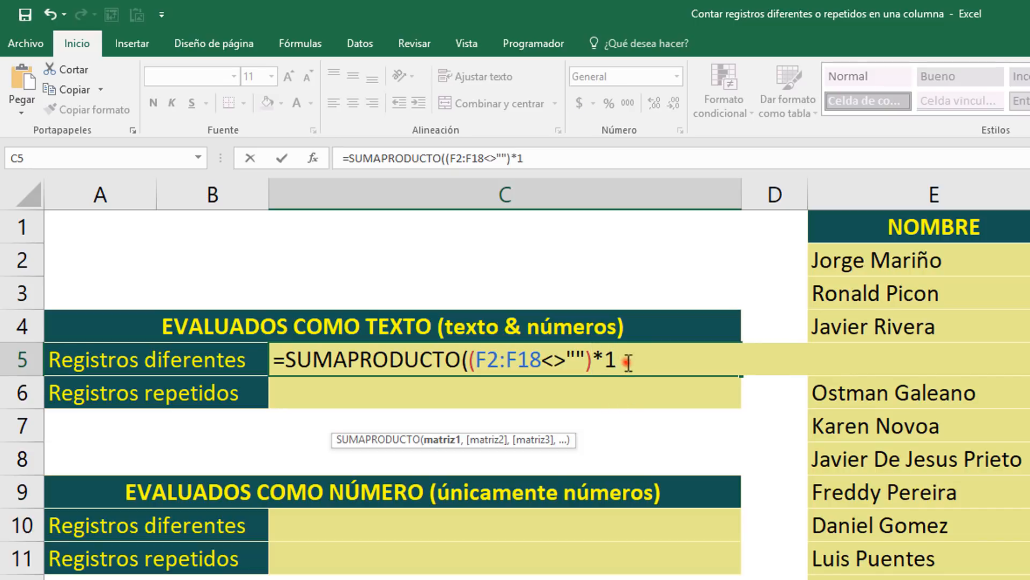
left_click_drag(626, 361, 469, 365)
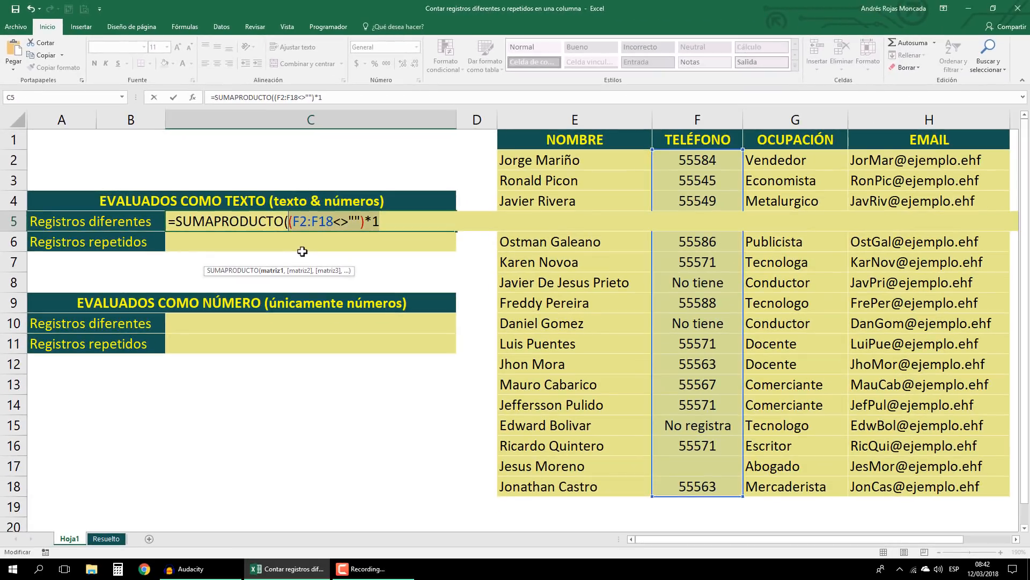
key("F9")
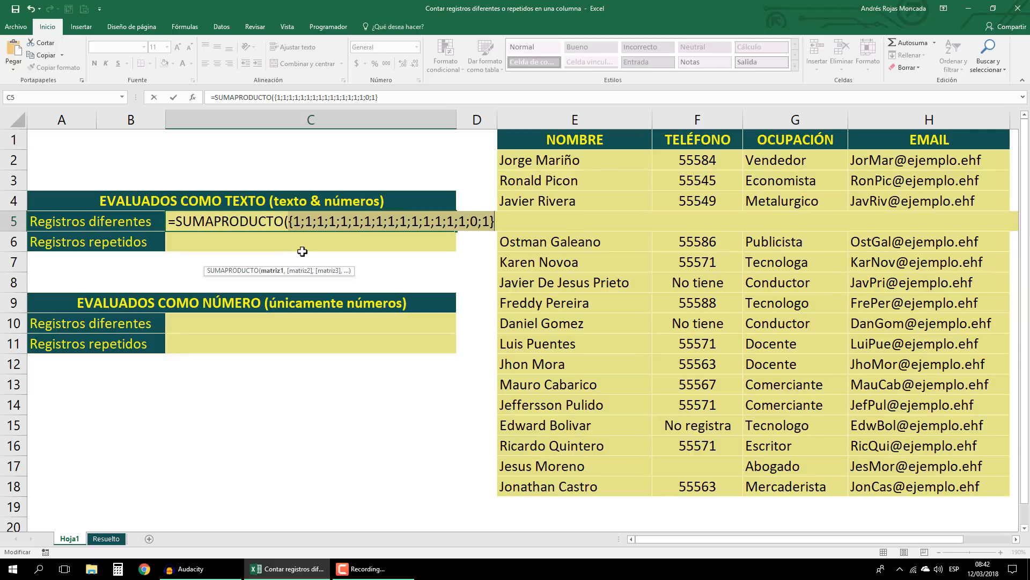
key("ctrl+z")
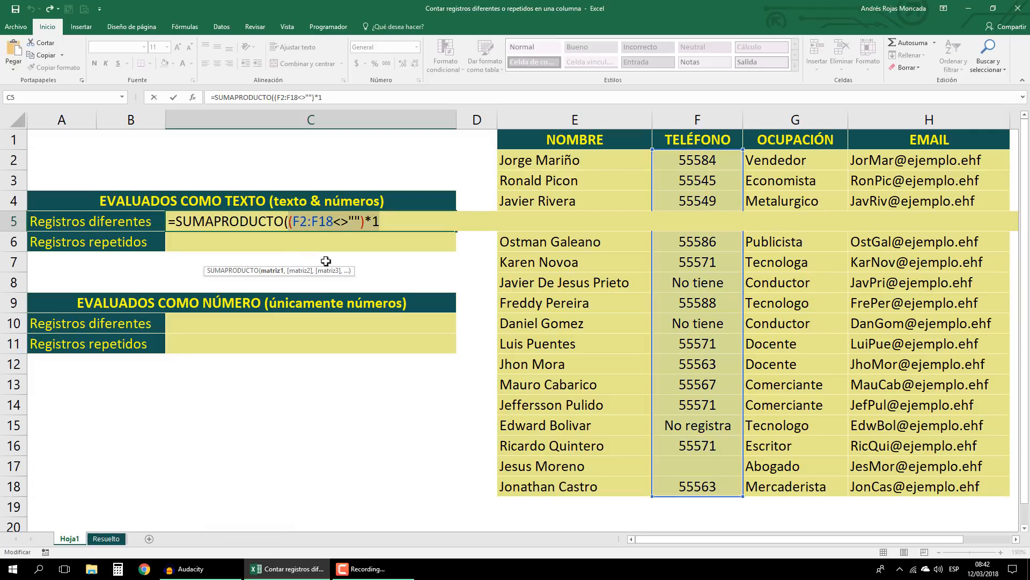
Begin the second SUMAPRODUCTO array in C5 with 1 divided by the CONTAR.SI function.
left_click(391, 221)
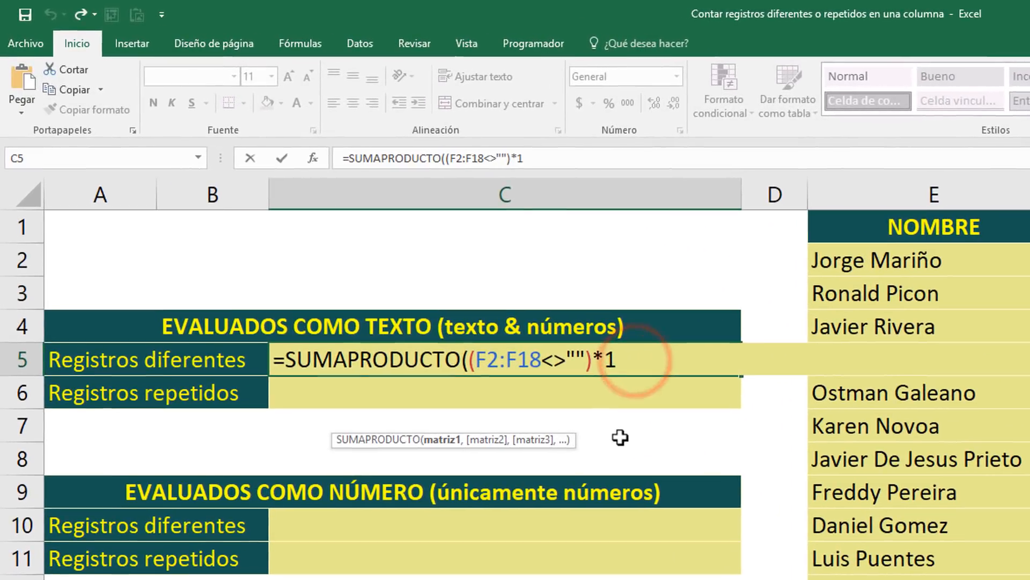
type(",")
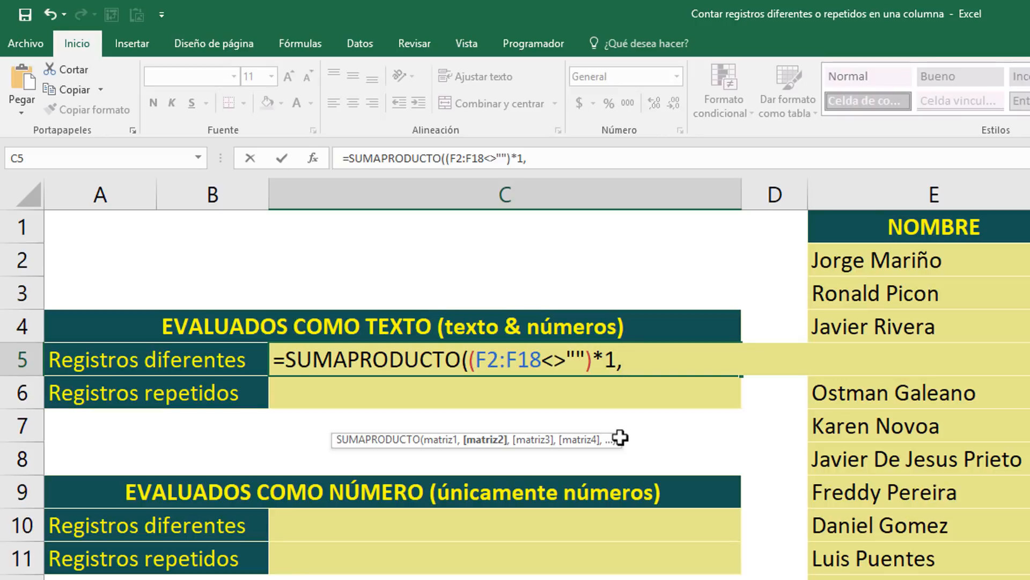
type("1/")
type("conta")
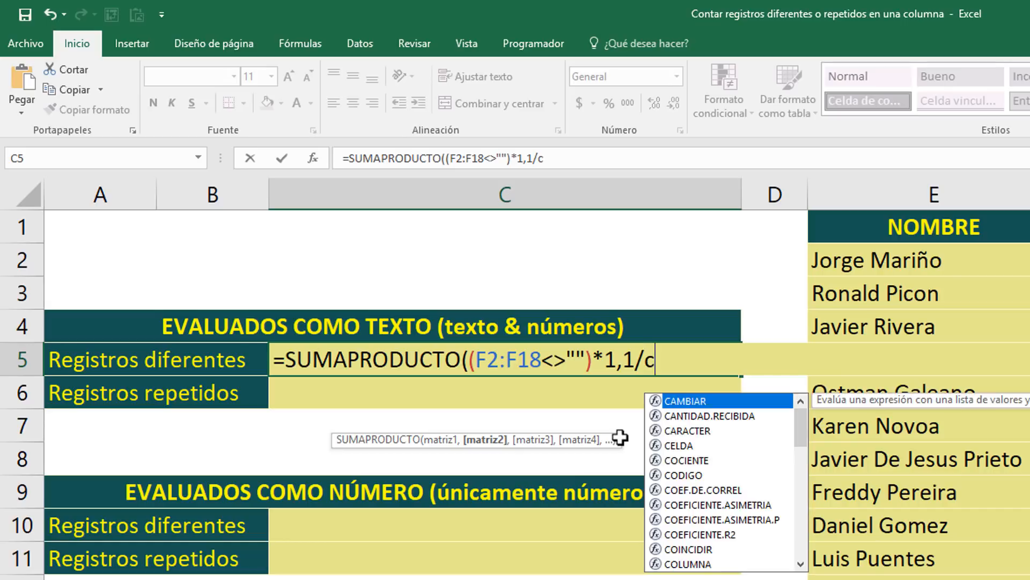
type("r")
key("Down")
key("Down")
key("Tab")
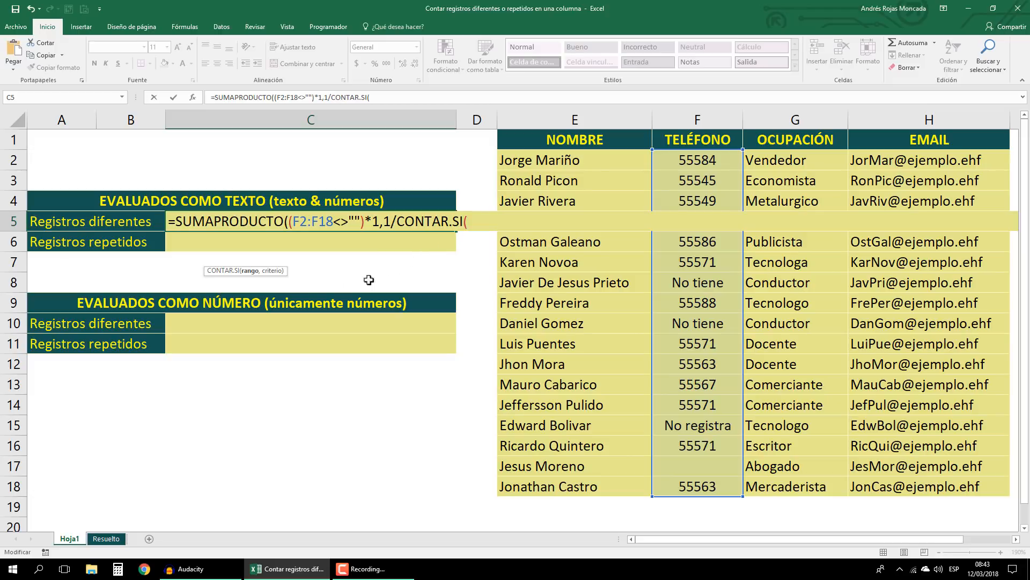
Complete CONTAR.SI using F2:F18 as both its range and its criteria.
left_click_drag(206, 272, 328, 266)
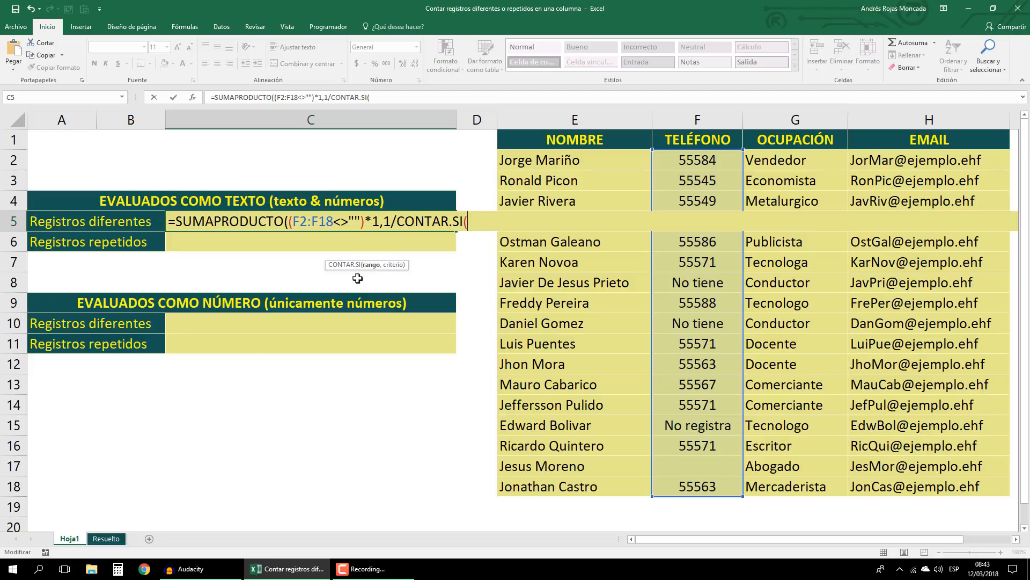
left_click_drag(689, 161, 658, 493)
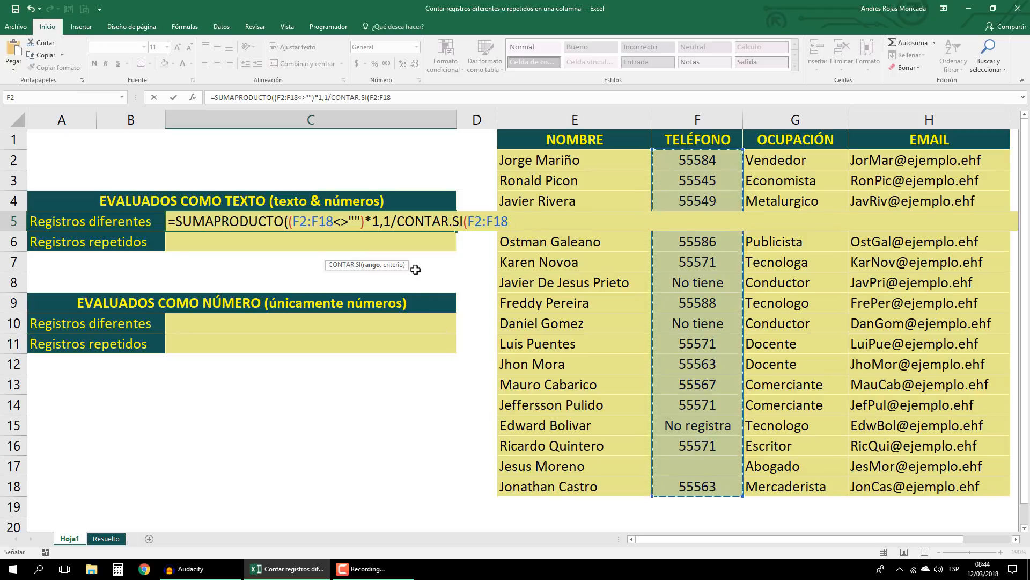
type(",")
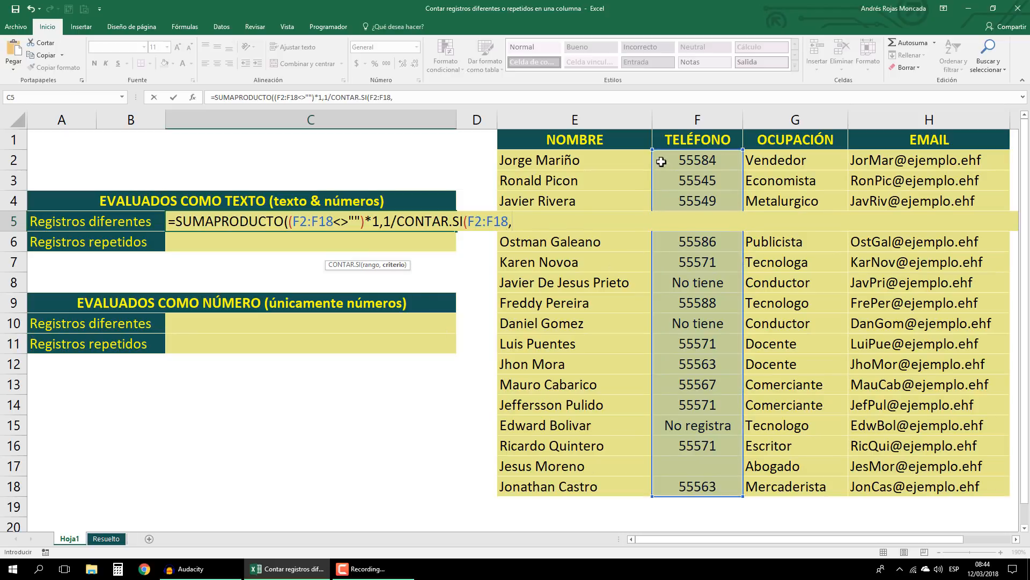
left_click_drag(661, 161, 667, 409)
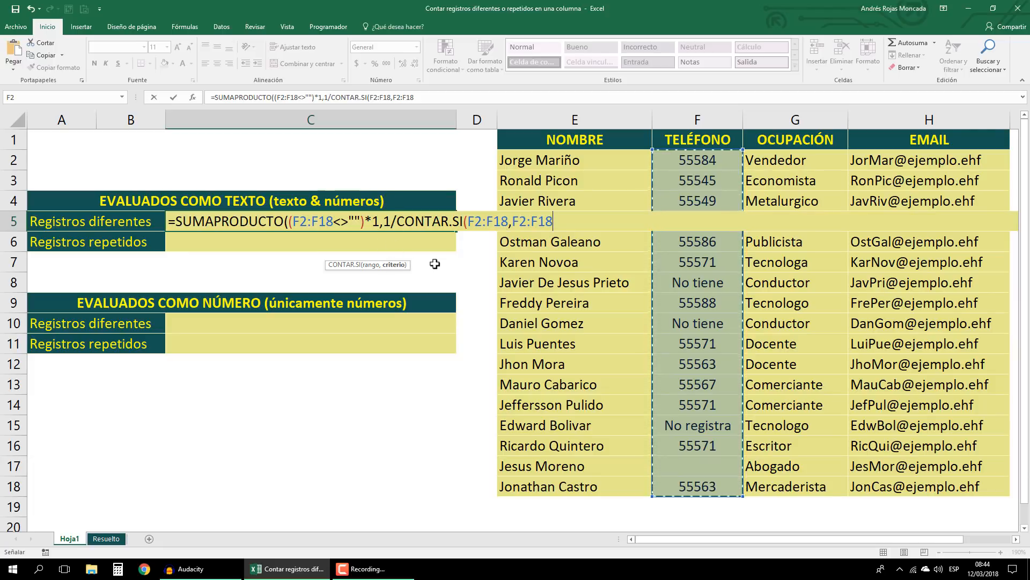
type(")")
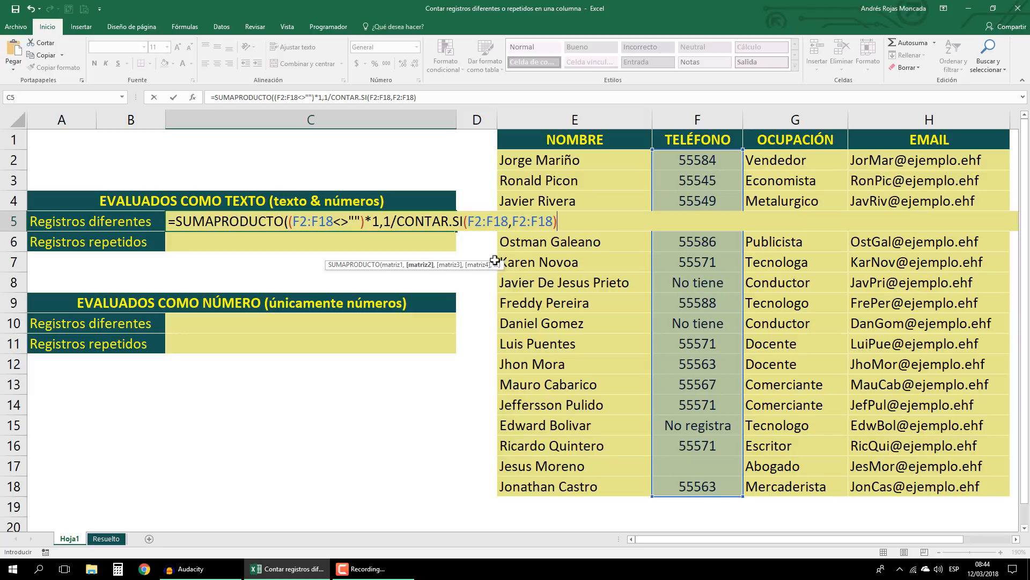
Preview the evaluated array of 1/CONTAR.SI(F2:F18,F2:F18), and restore the expression.
left_click_drag(557, 221, 383, 224)
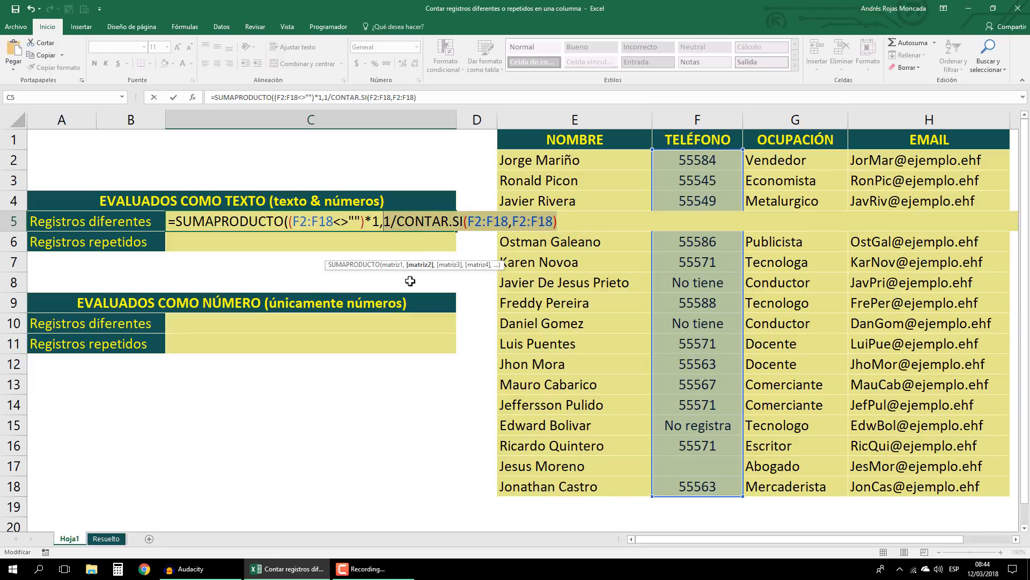
key("F9")
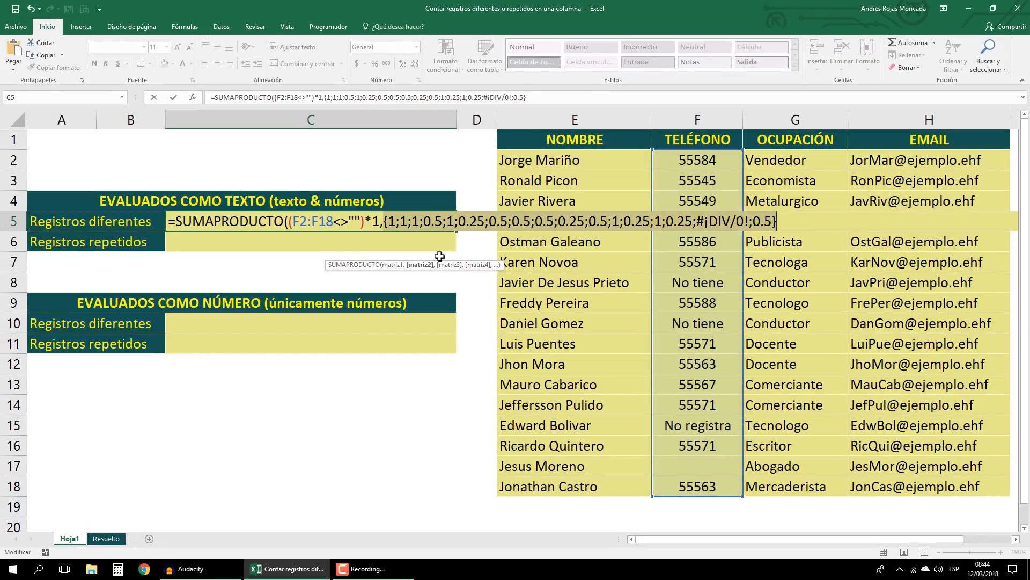
key("ctrl+z")
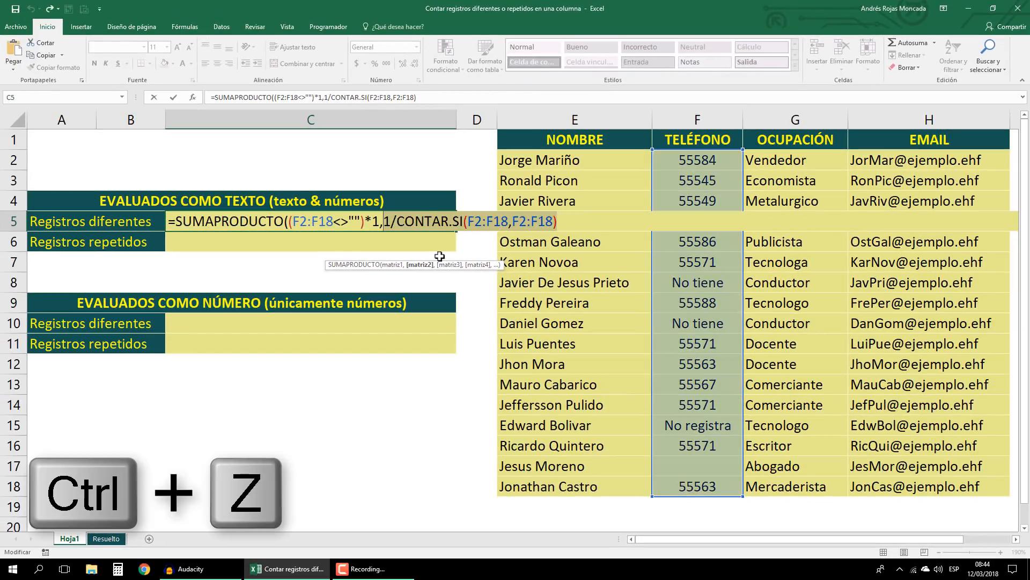
Close the SUMAPRODUCTO function and enter the formula in C5.
left_click(564, 221)
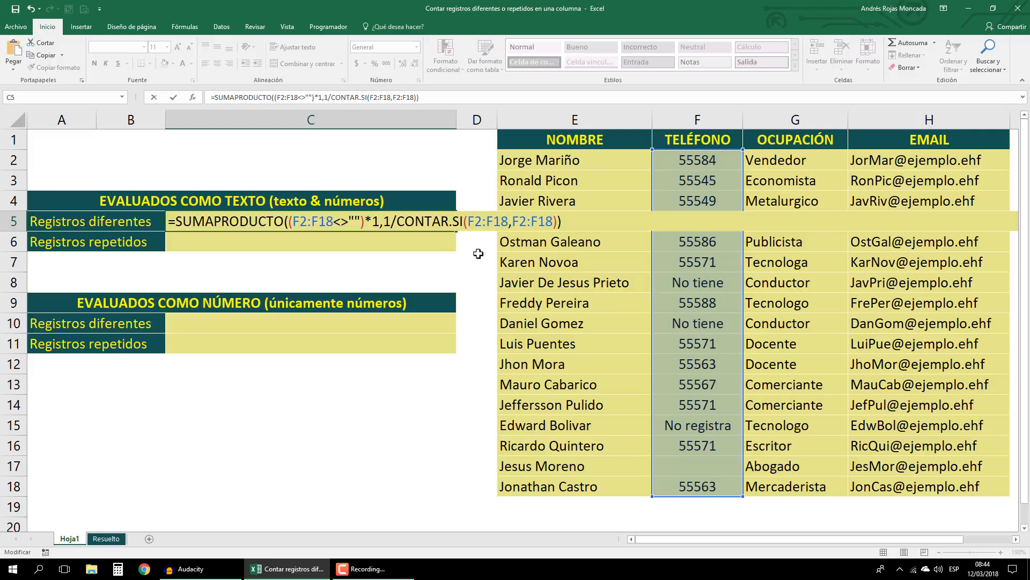
key("ctrl+Return")
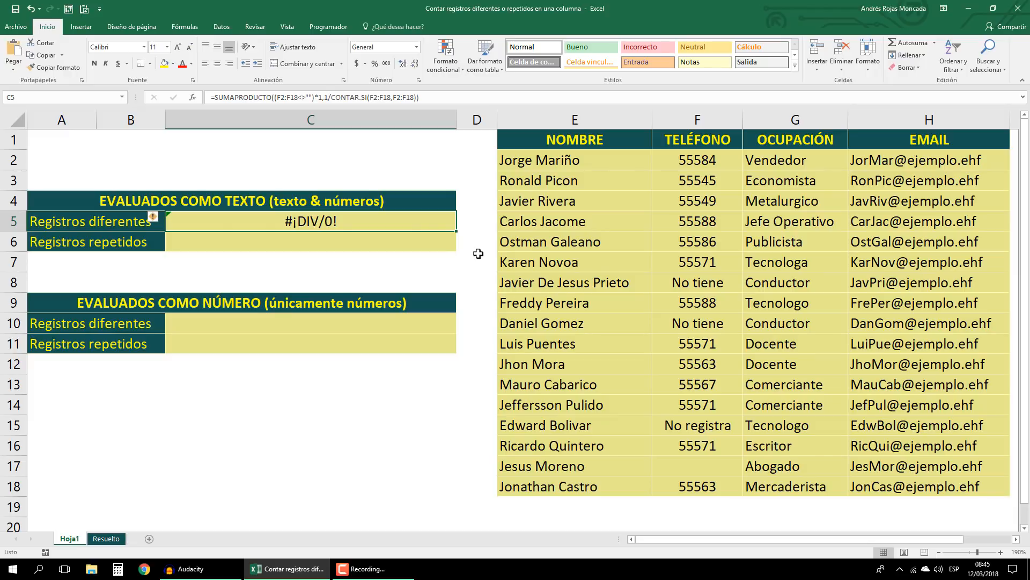
Append &"" to the CONTAR.SI criteria F2:F18 in the C5 formula and enter it.
key("F2")
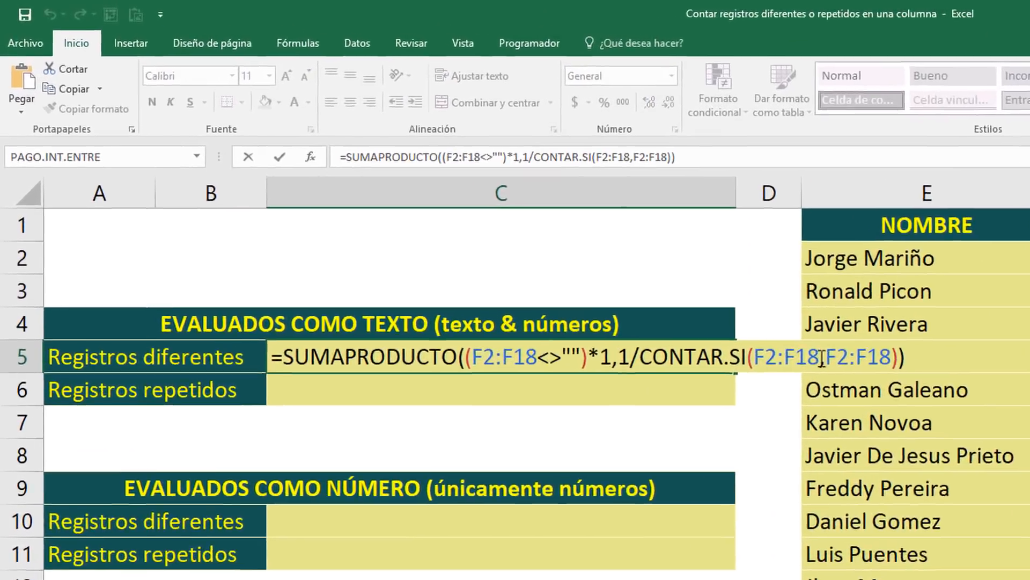
left_click(508, 221)
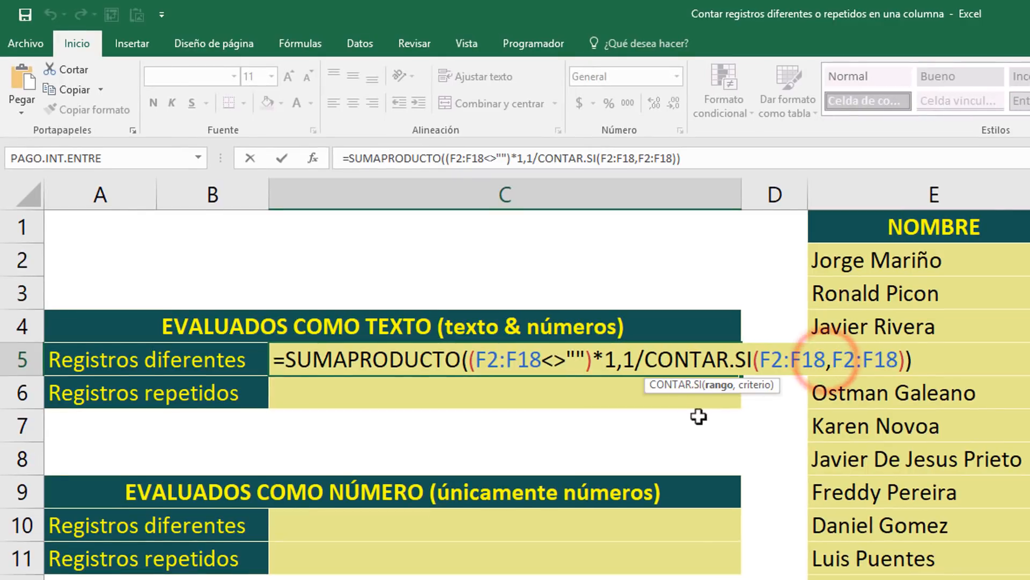
left_click_drag(649, 385, 648, 418)
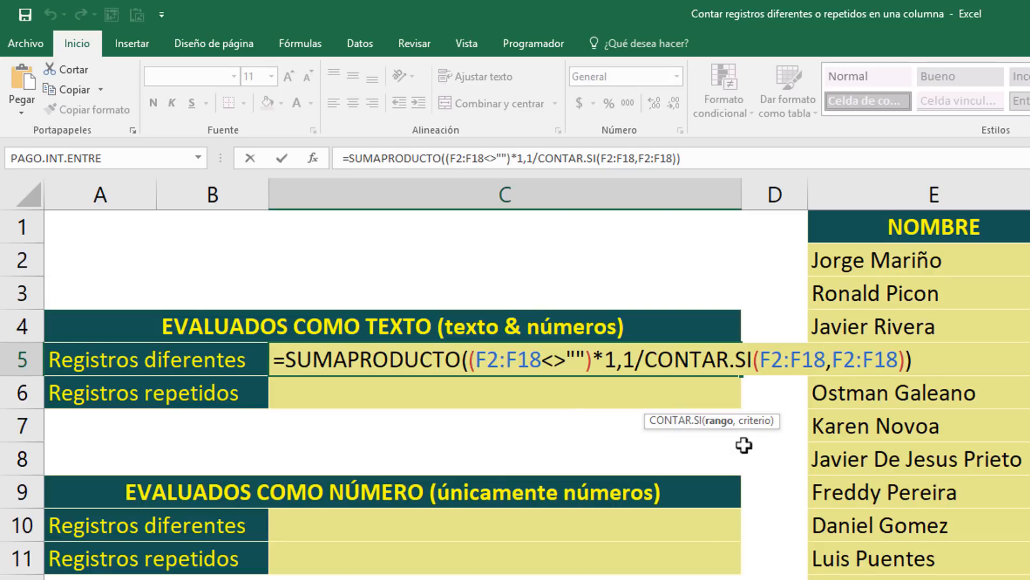
left_click(756, 422)
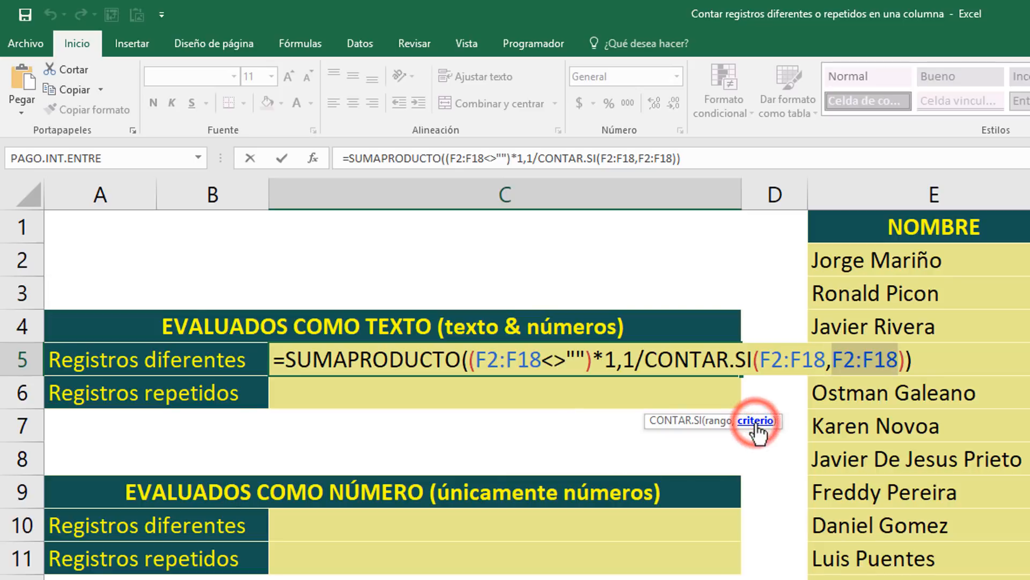
left_click(898, 359)
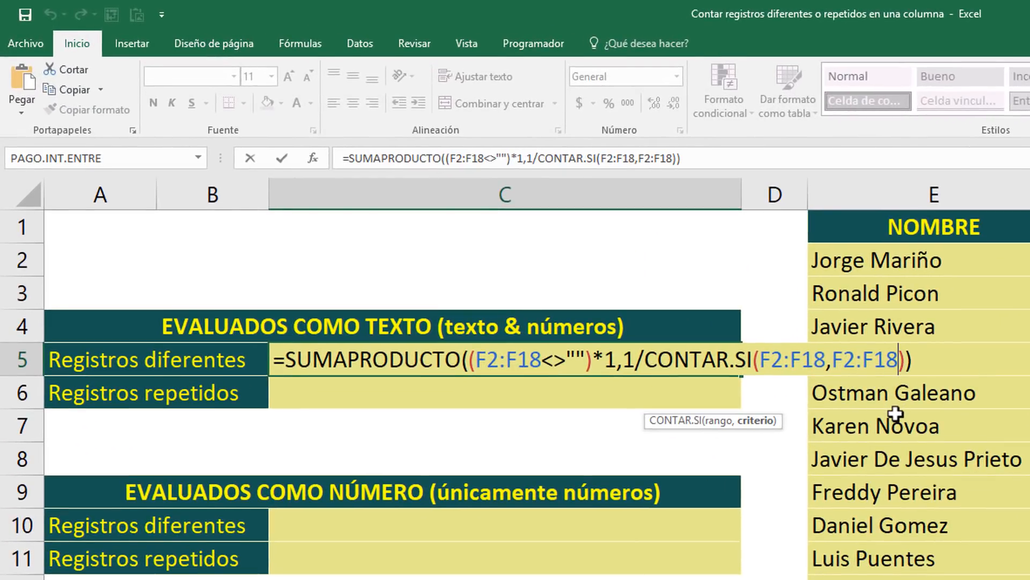
type("&")
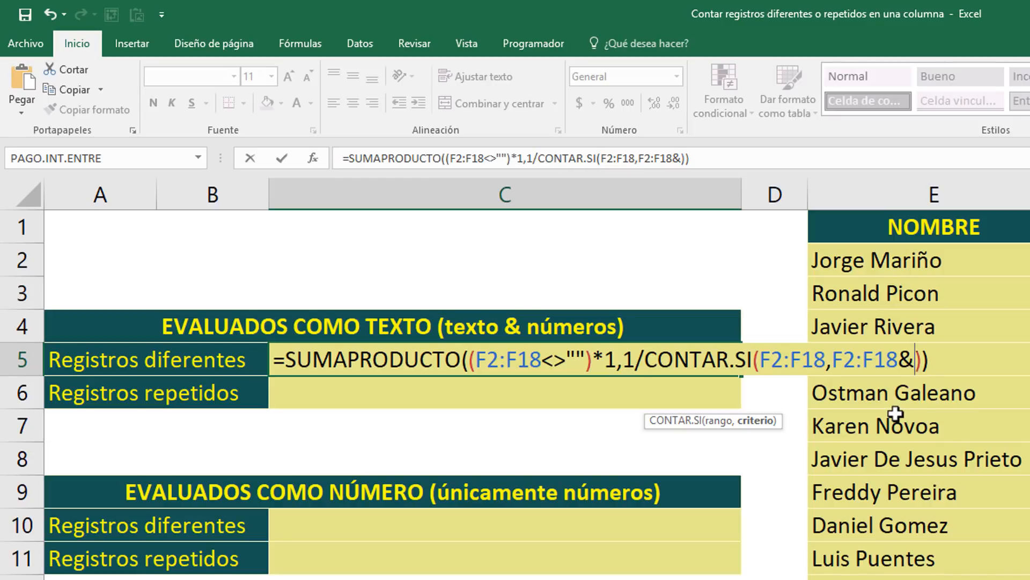
type("\"\"")
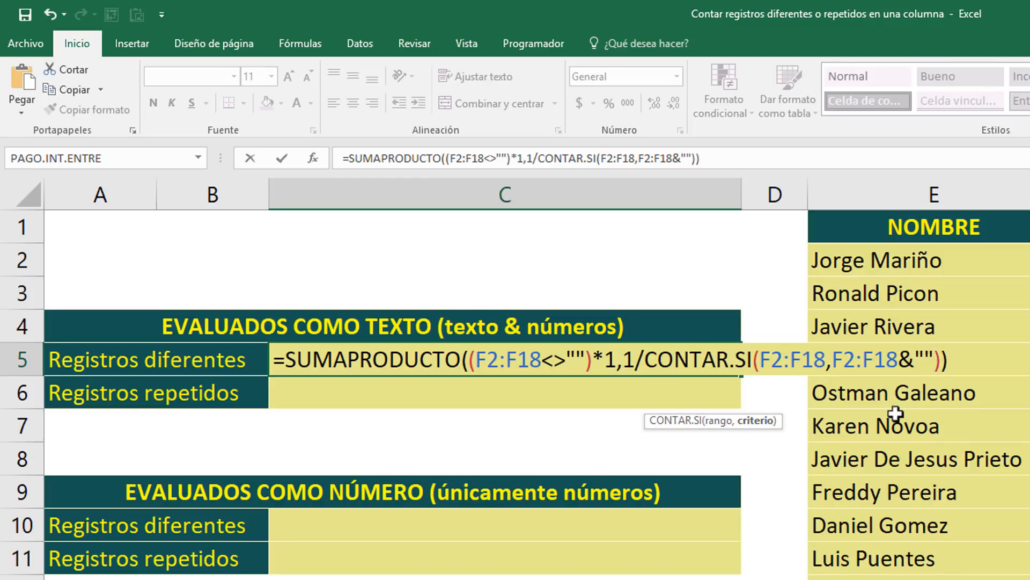
left_click(966, 362)
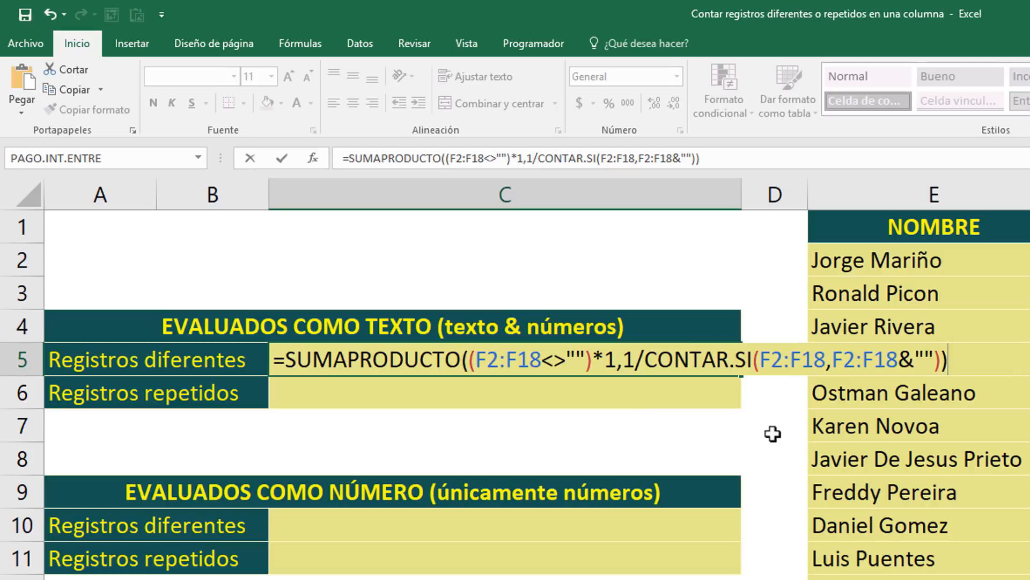
key("ctrl+Return")
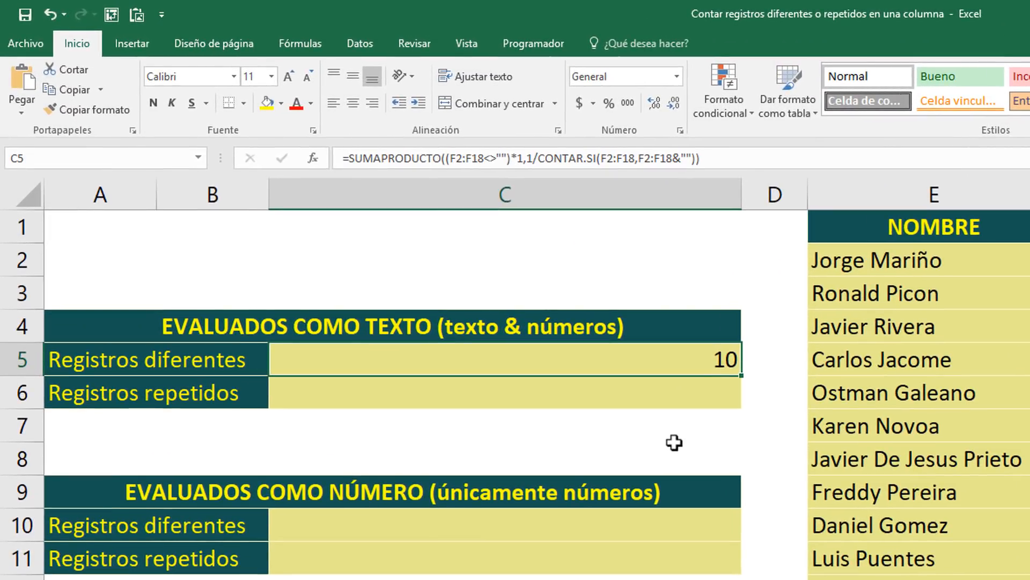
Start a formula in C6 with CONTARA over the TELÉFONO range F2:F18.
left_click(655, 394)
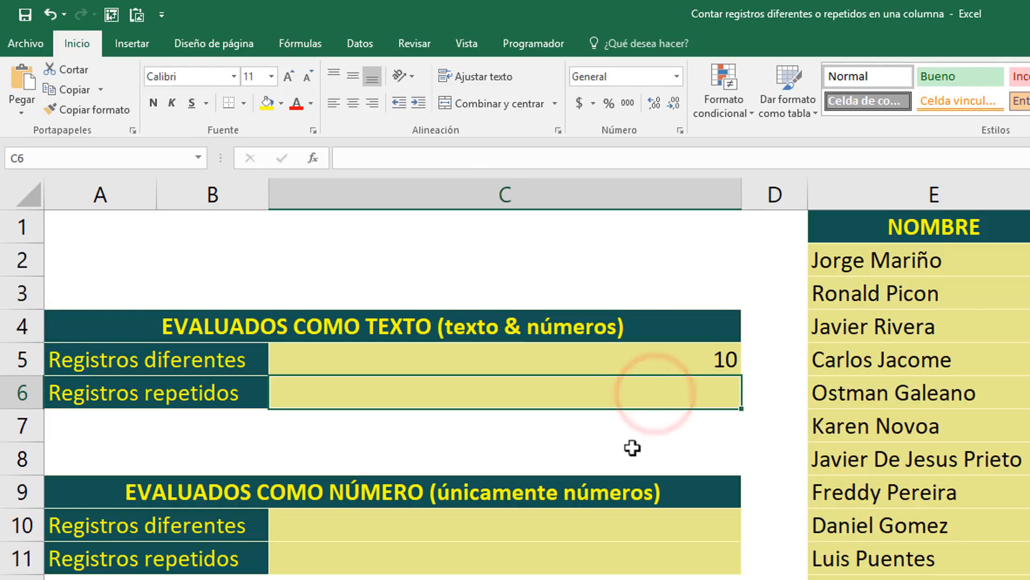
type("=")
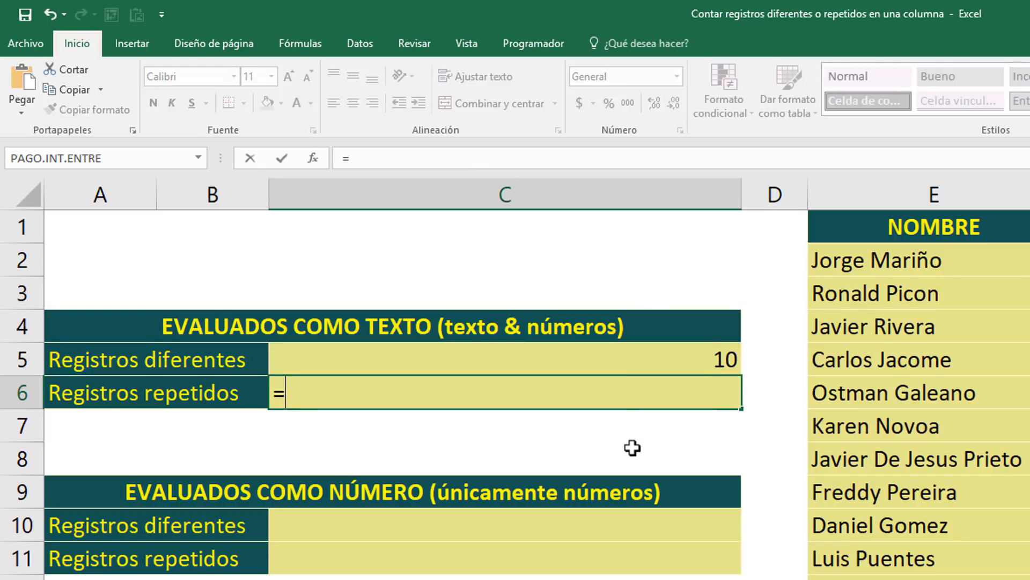
type("contar")
key("Down")
key("Down")
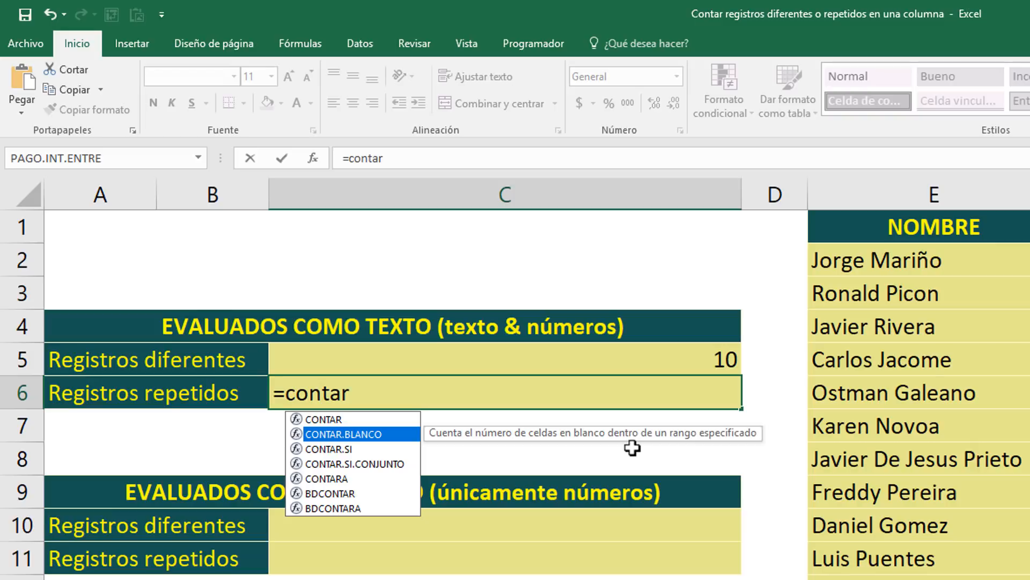
key("Down")
key("Down")
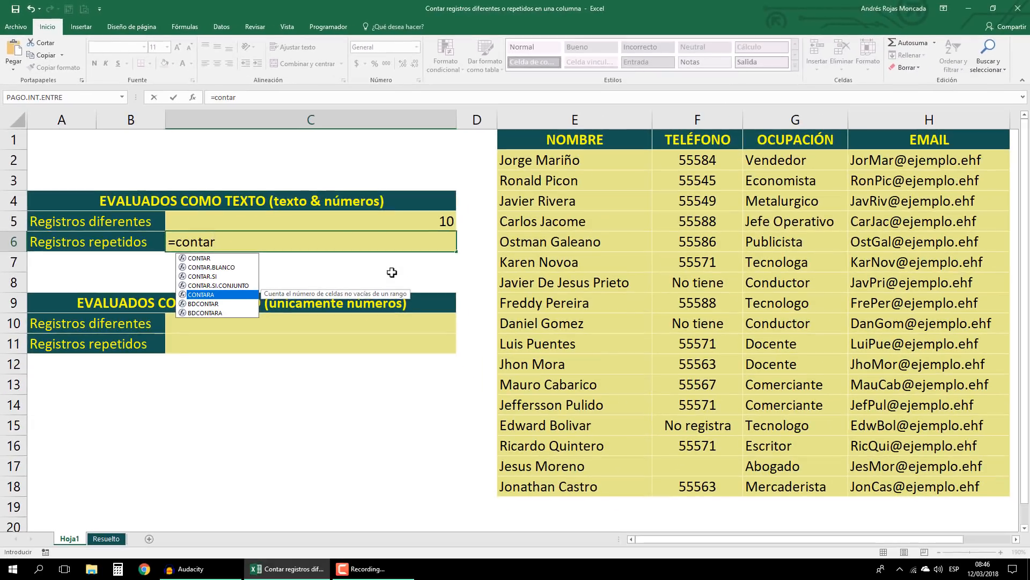
key("Tab")
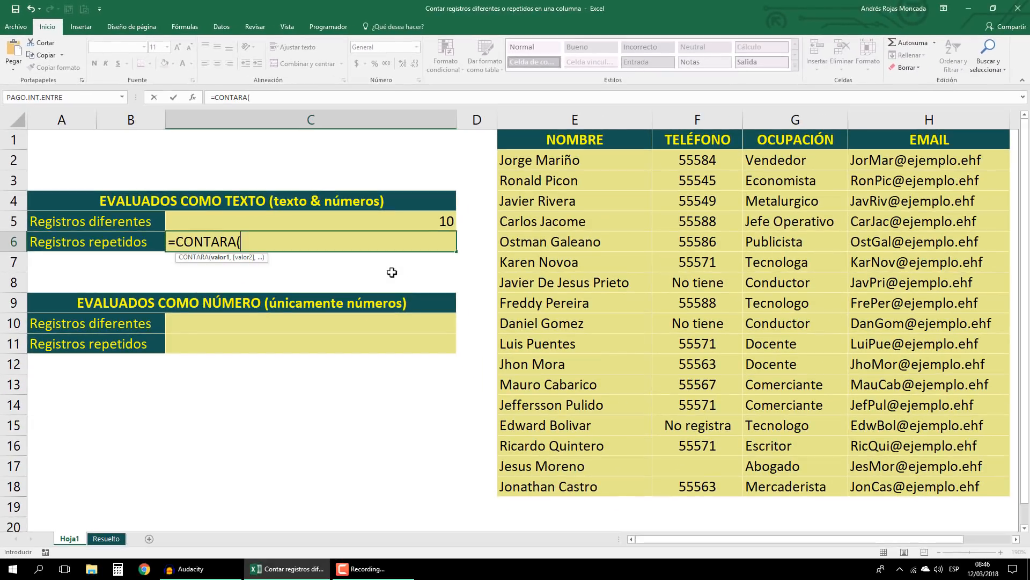
left_click_drag(679, 159, 680, 486)
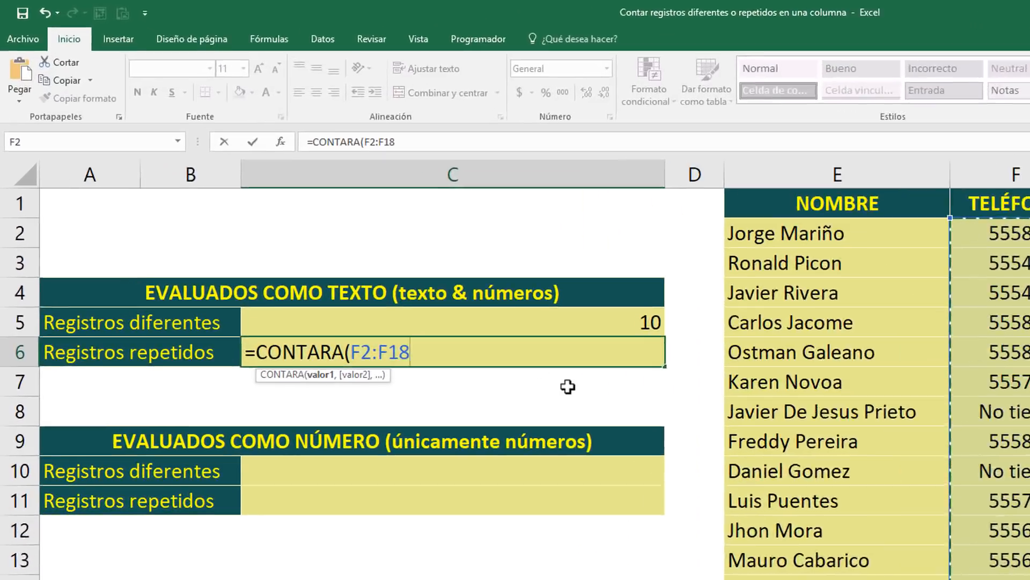
Close CONTARA, subtract C5 from it, and enter the formula in C6.
type(")-")
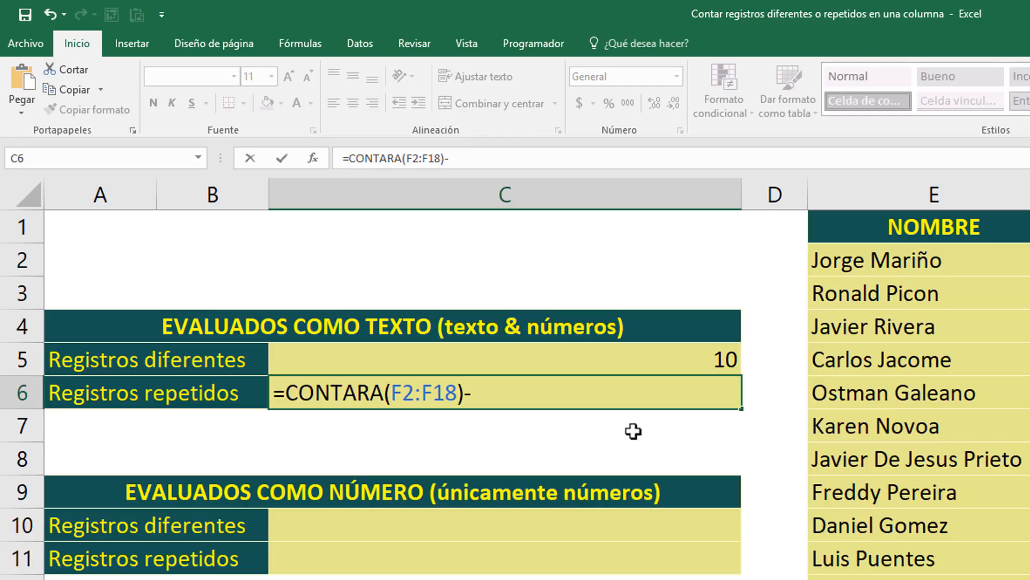
left_click(556, 353)
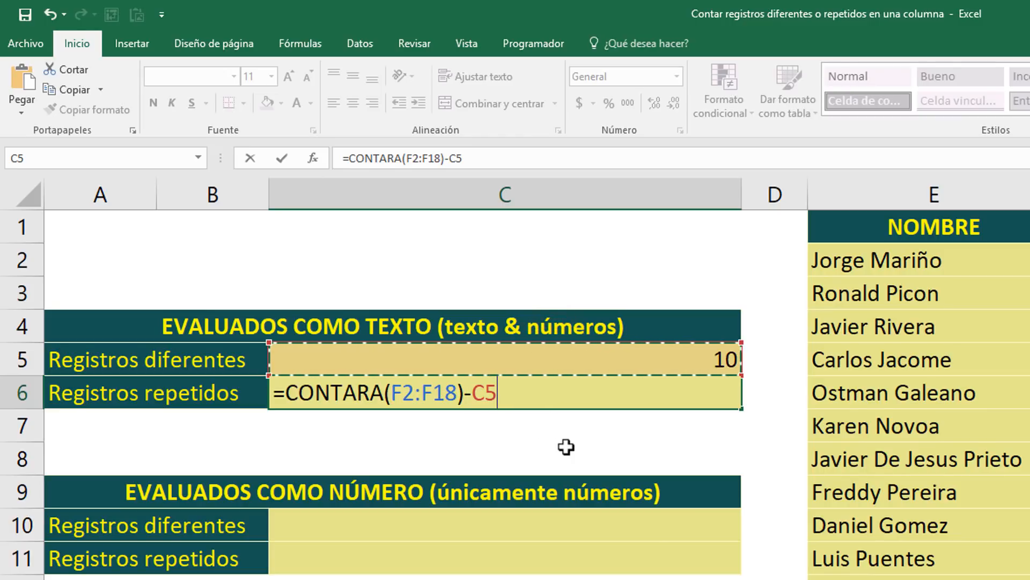
key("ctrl+Return")
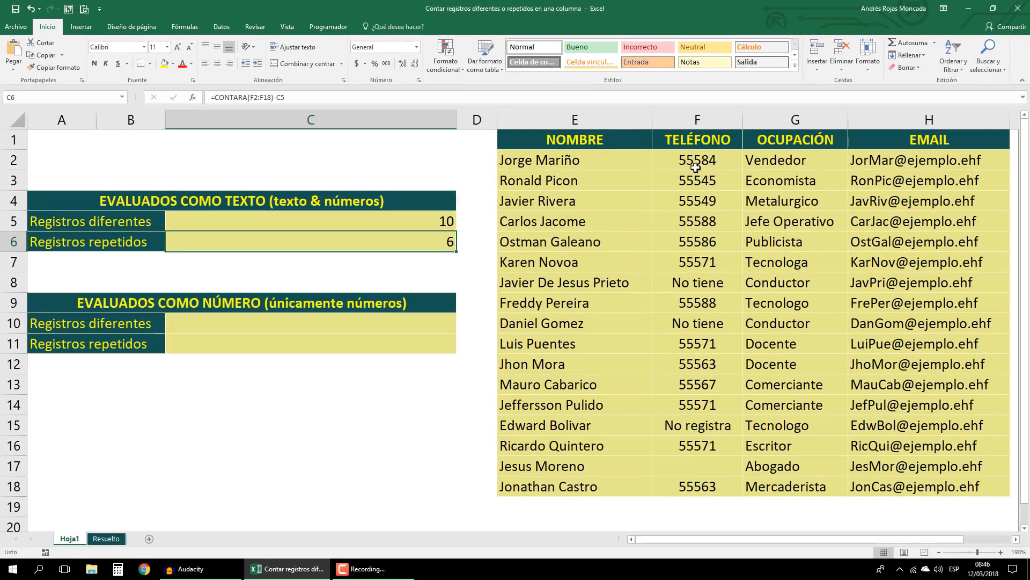
left_click(696, 161)
left_click_drag(698, 184, 679, 487)
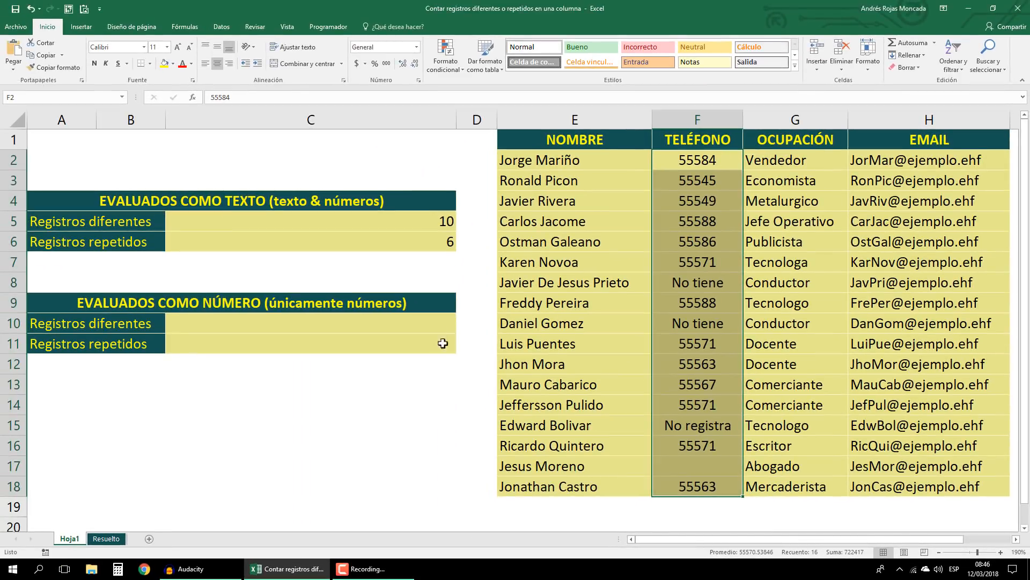
left_click(420, 223)
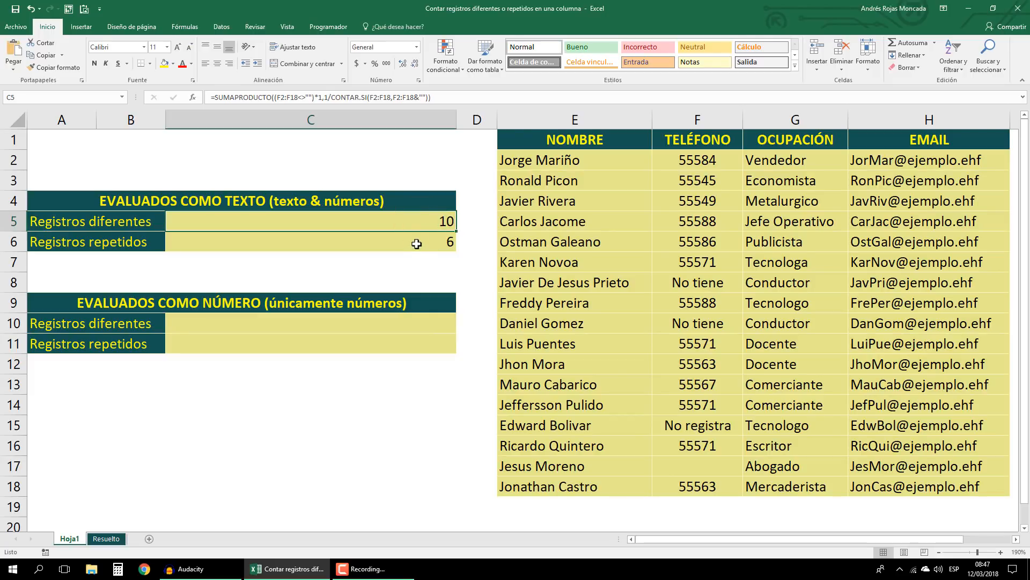
left_click(416, 242)
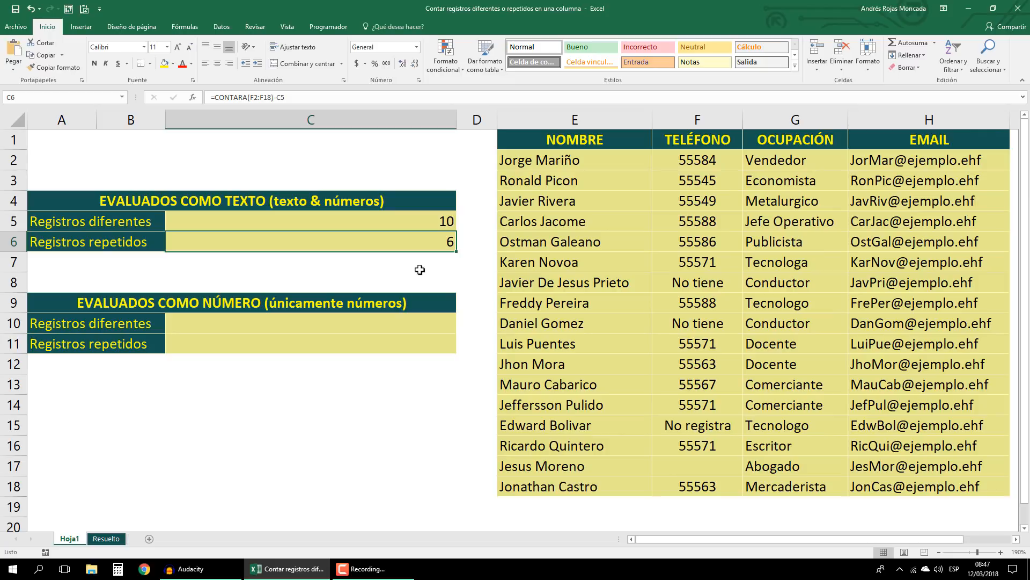
Copy the full formula text from C5 and paste it into C10 for editing.
left_click(329, 220)
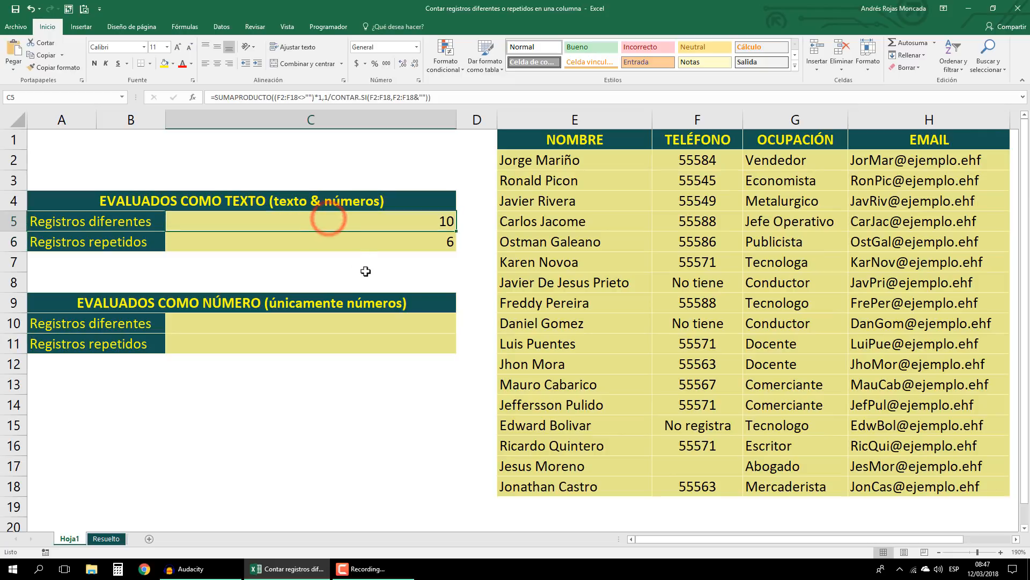
key("F2")
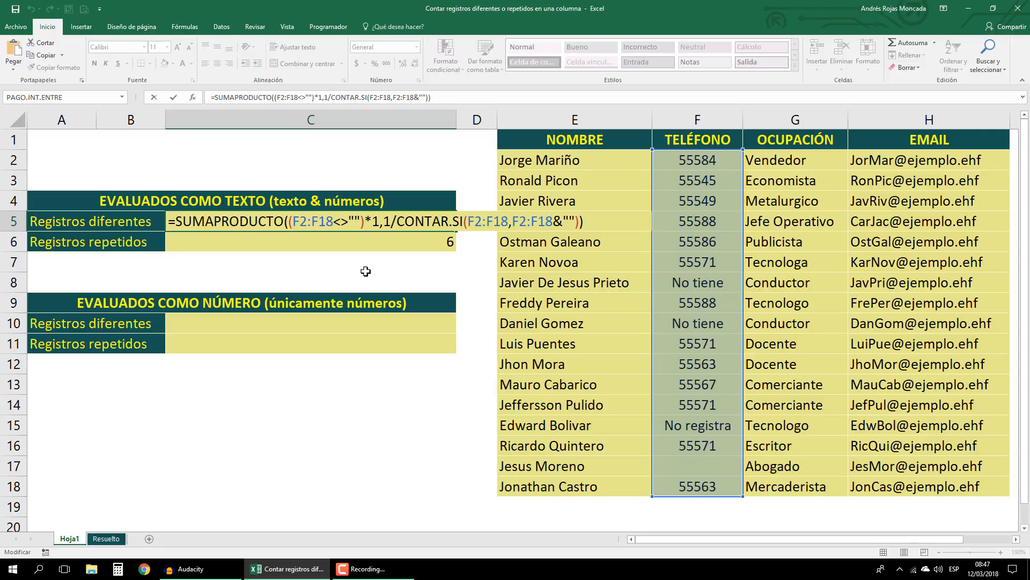
left_click_drag(596, 222, 162, 222)
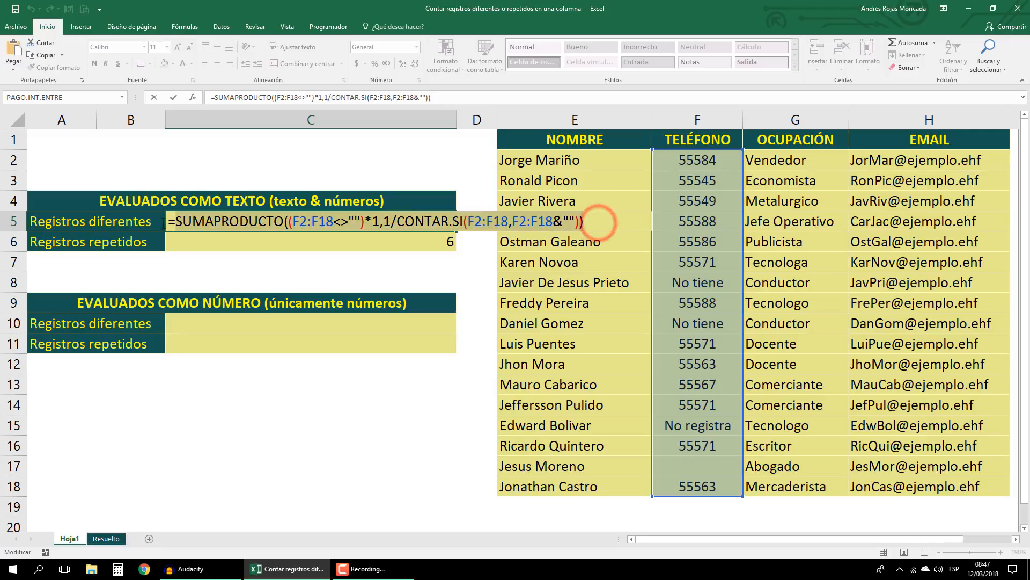
key("ctrl+c")
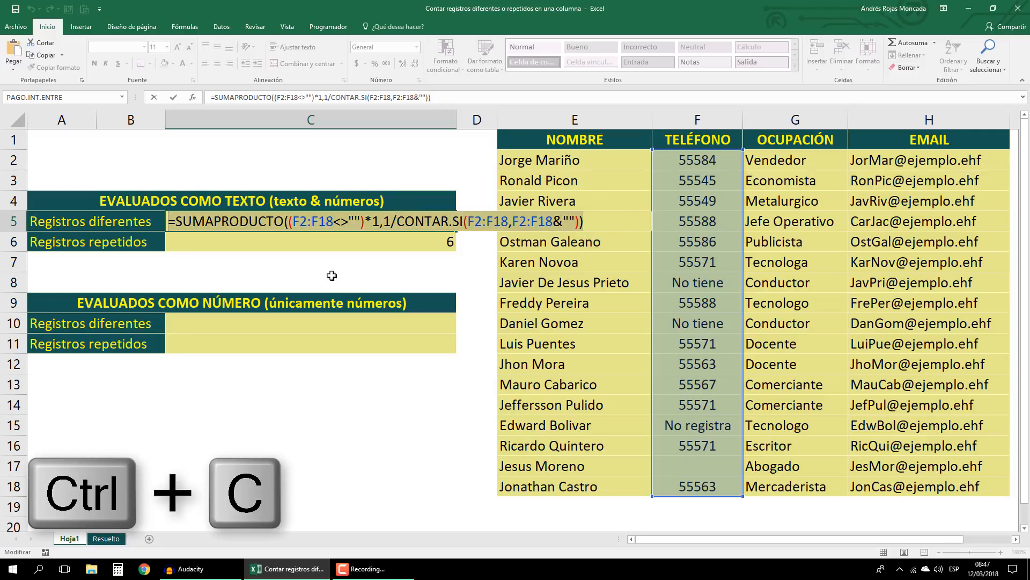
key("Return")
left_click(300, 325)
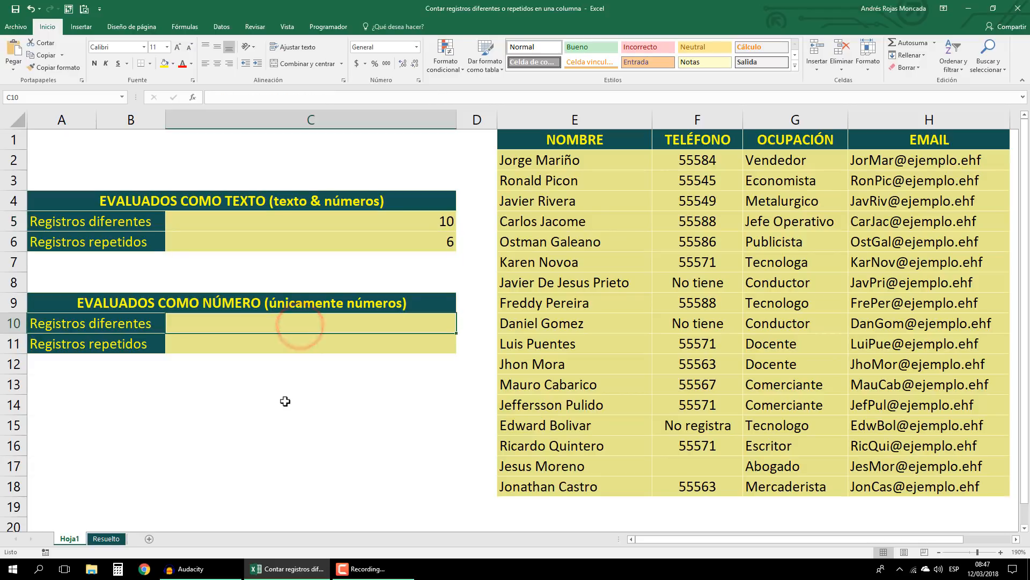
key("F2")
key("ctrl+v")
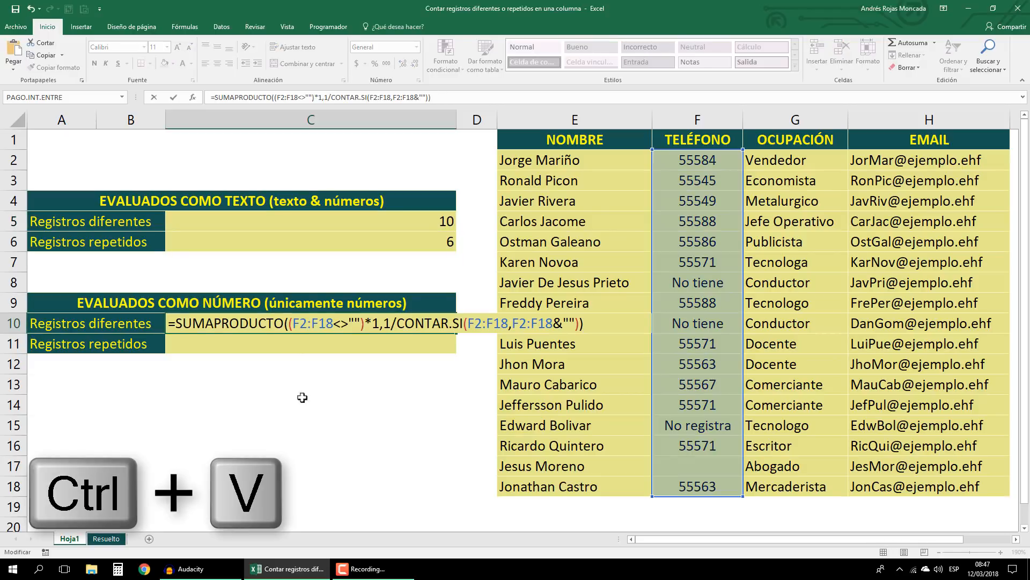
Replace the first SUMAPRODUCTO array in C10, (F2:F18<>"")*1, with ESNUMERO(F2:F18).
left_click_drag(380, 322, 290, 323)
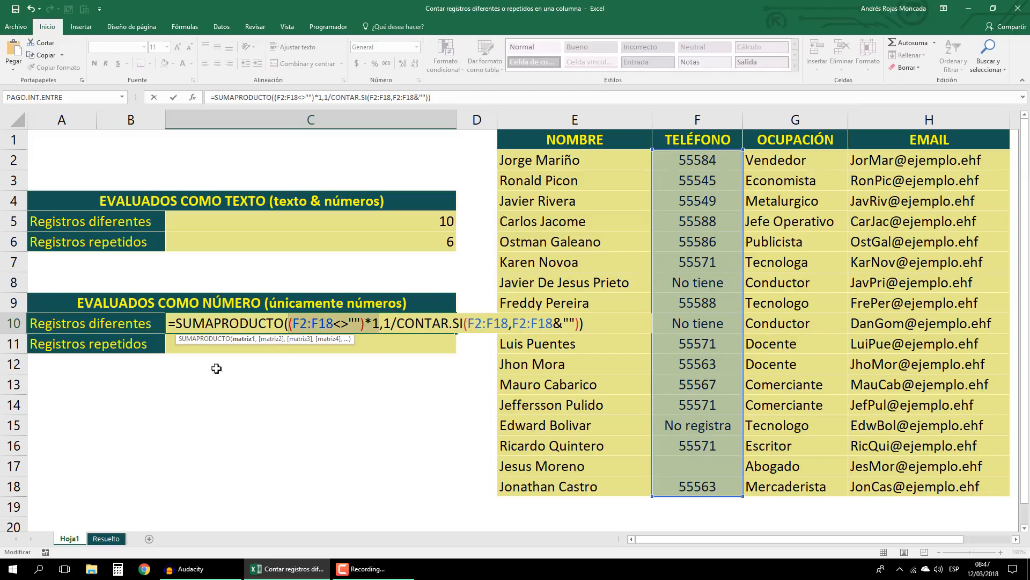
left_click_drag(180, 345, 197, 385)
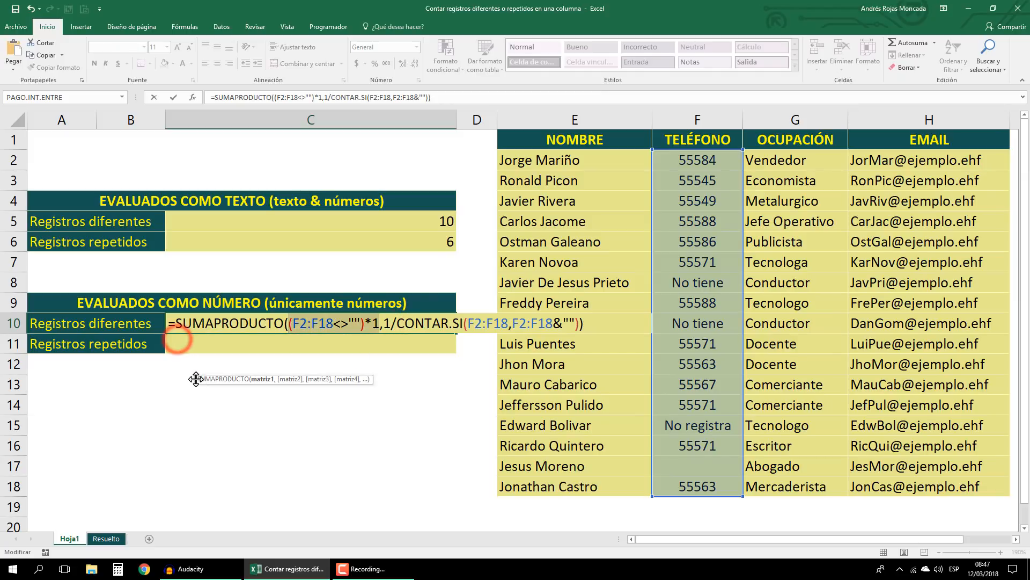
key("Delete")
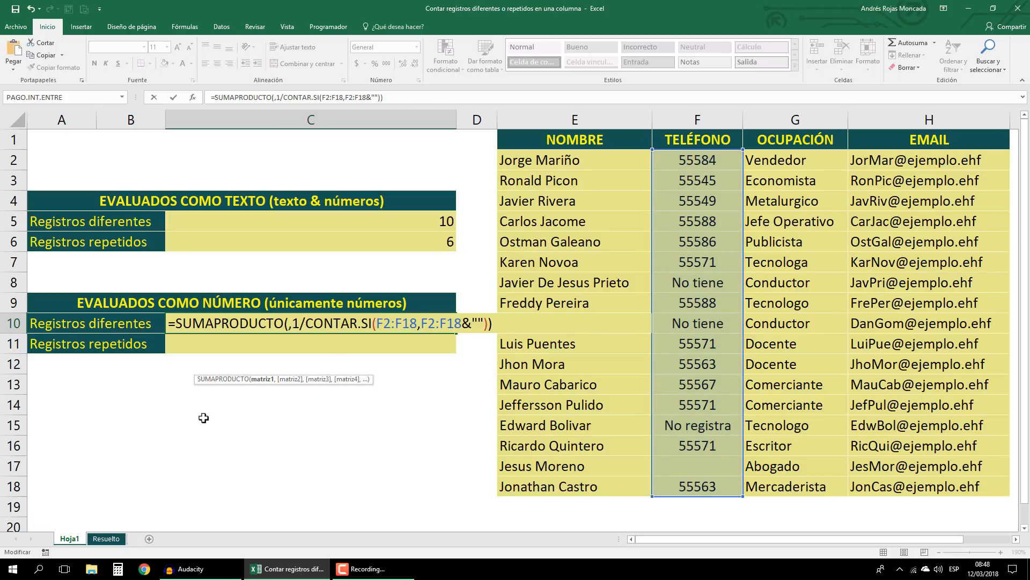
type("esnumer")
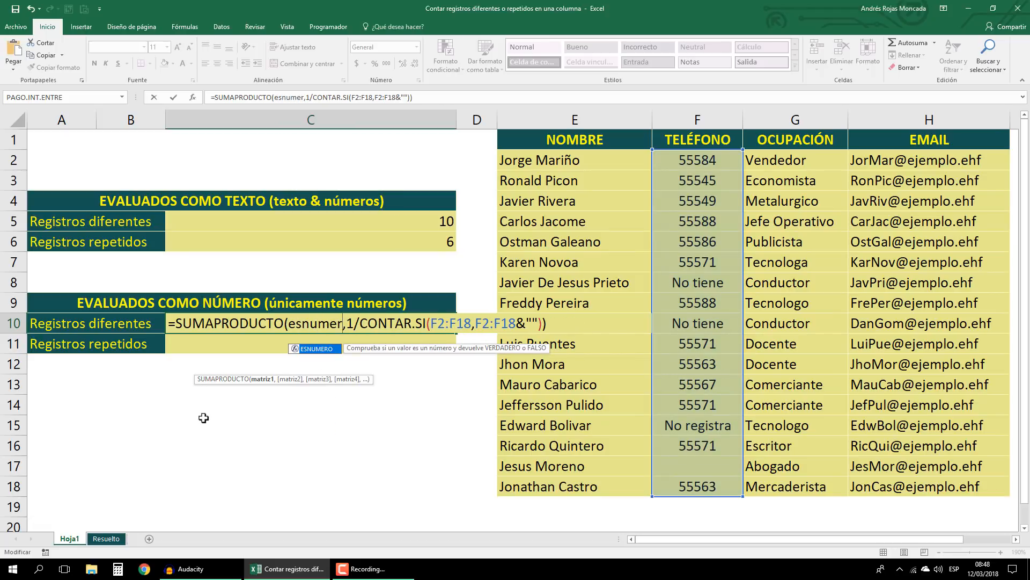
key("Tab")
left_click(694, 159)
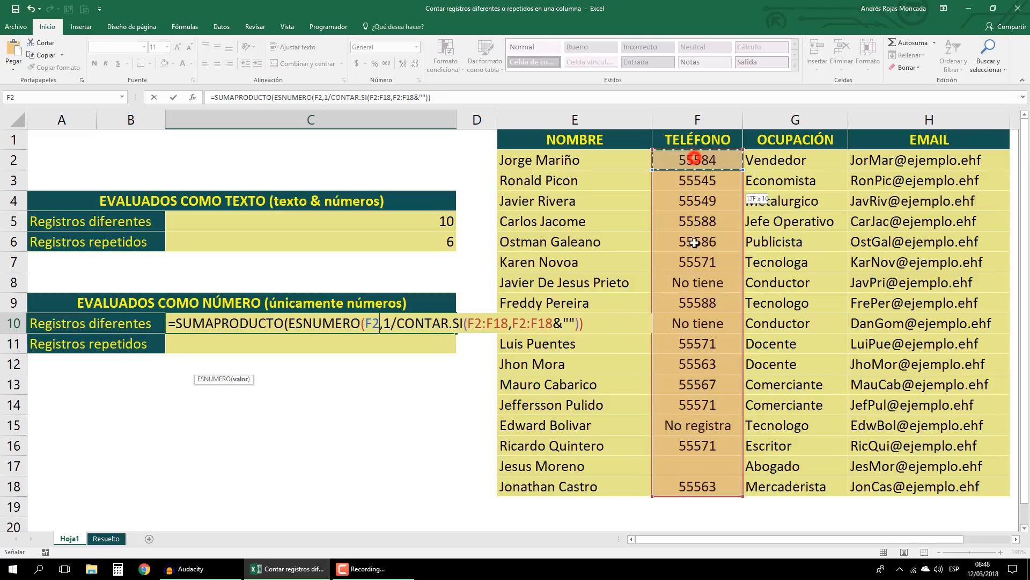
left_click_drag(694, 242, 692, 487)
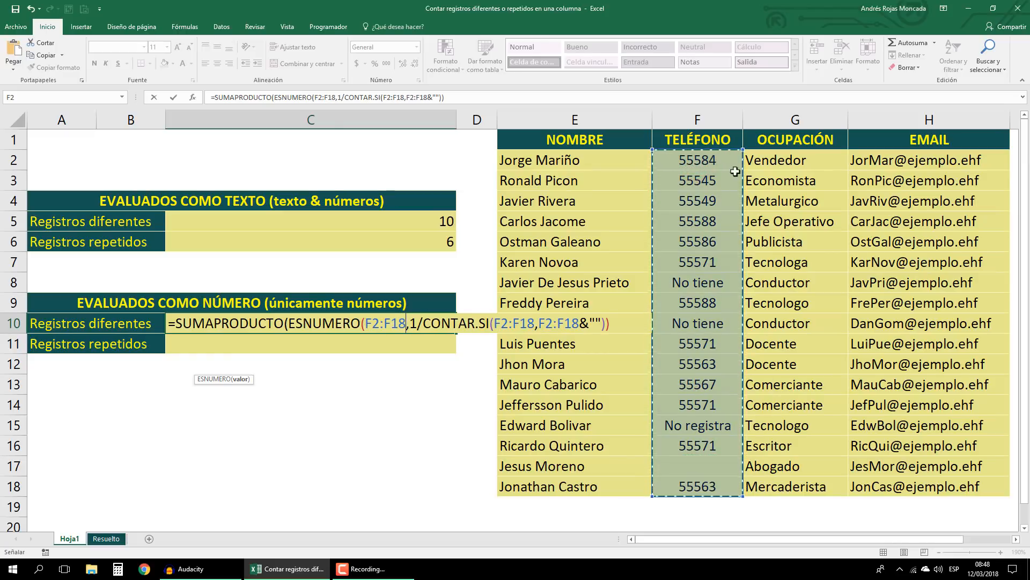
type(")")
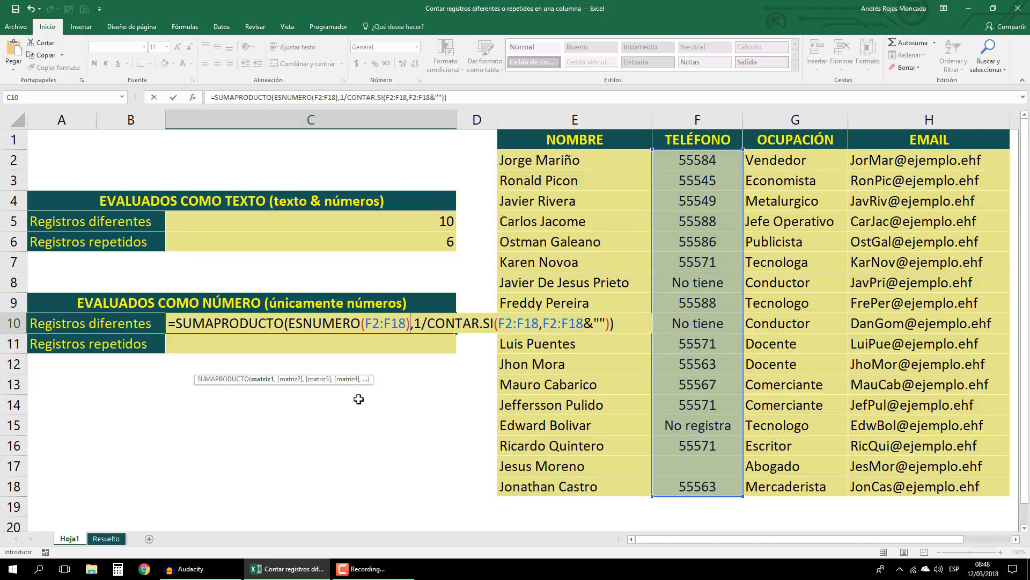
Evaluate the ESNUMERO(F2:F18) argument inside the C10 formula to inspect its array, and restore the expression.
left_click(263, 380)
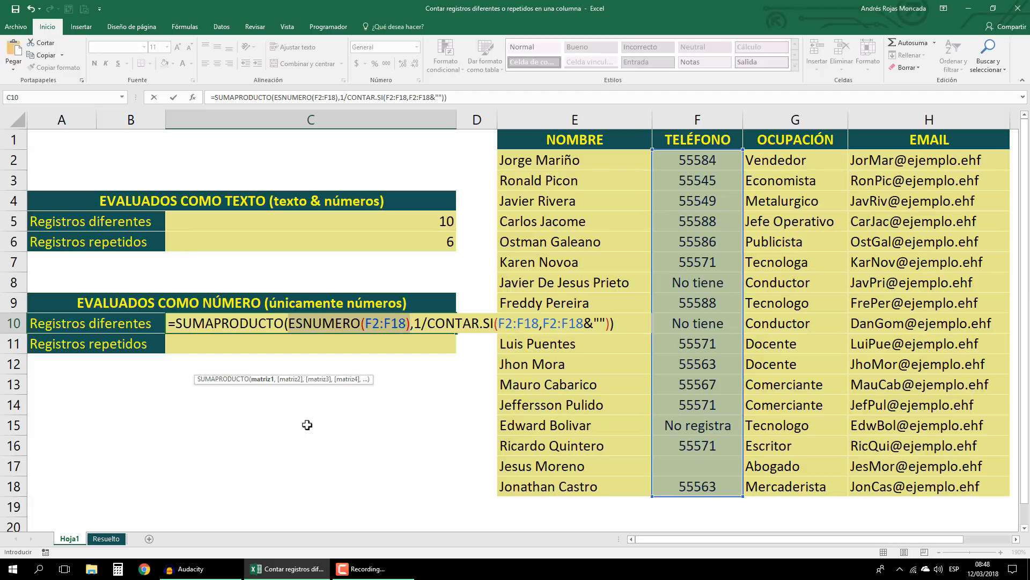
key("F9")
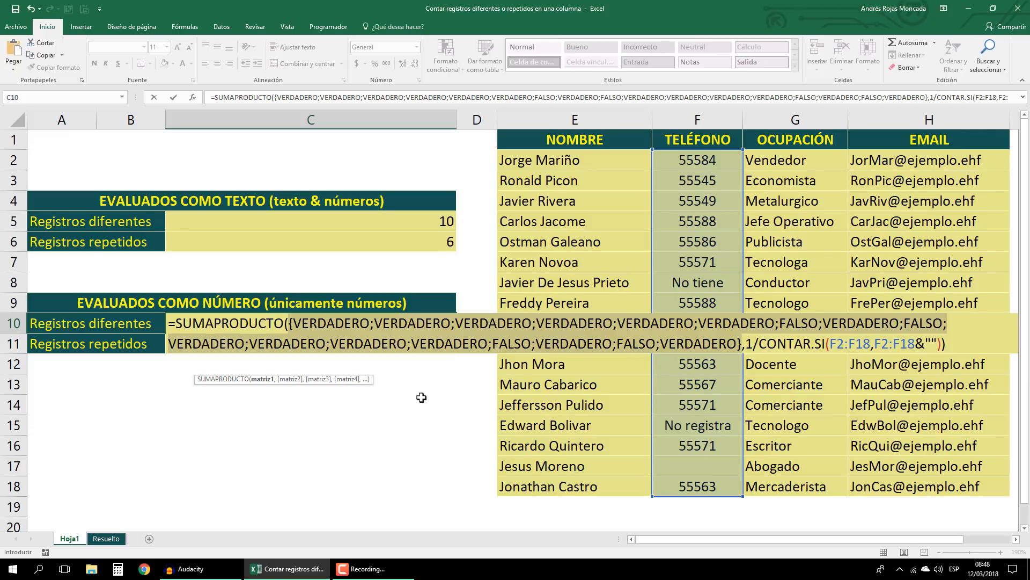
key("ctrl+z")
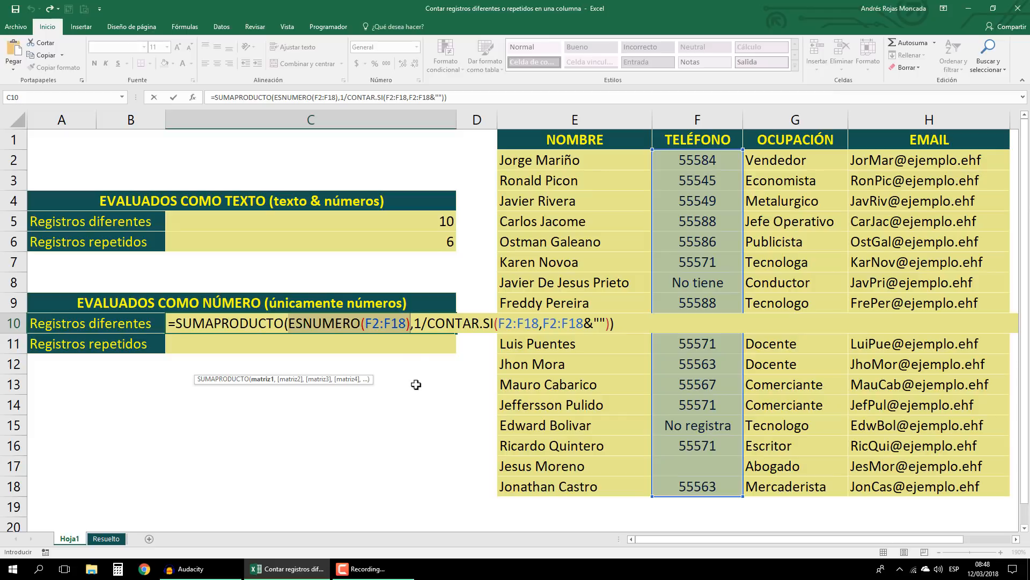
Multiply ESNUMERO(F2:F18) by 1 in the SUMAPRODUCTO formula and enter it in C10.
left_click(409, 324)
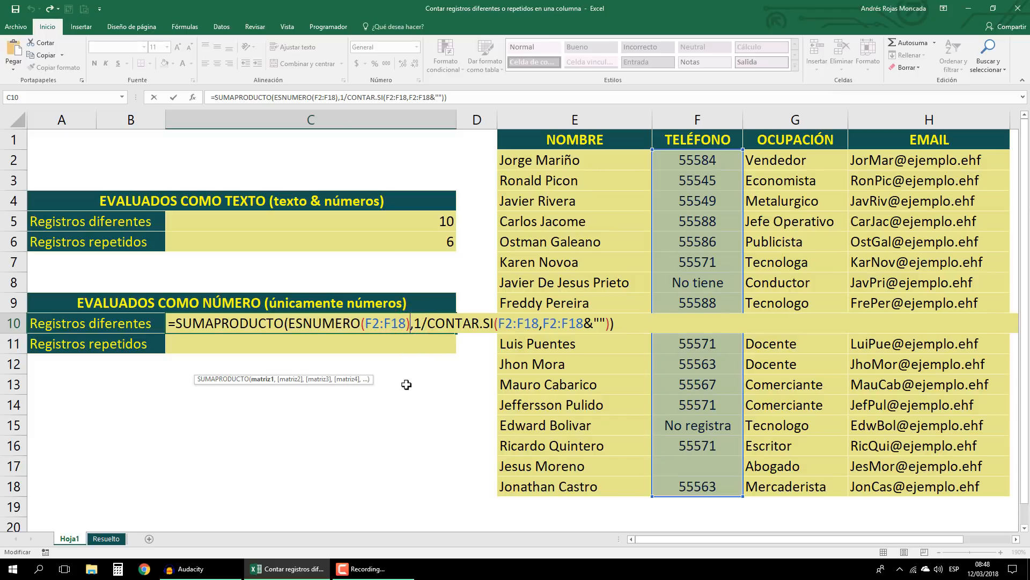
type("*1")
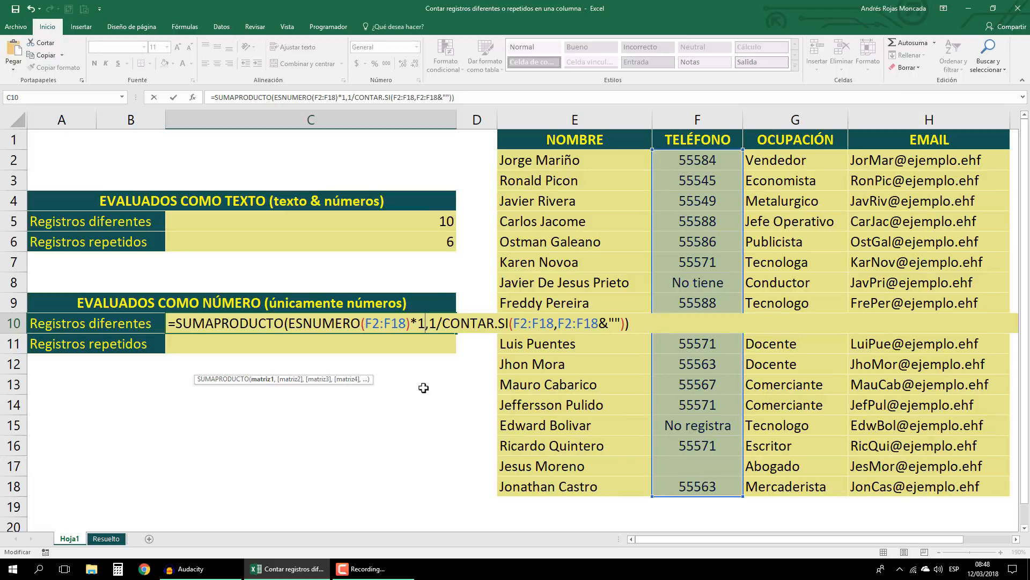
left_click(637, 323)
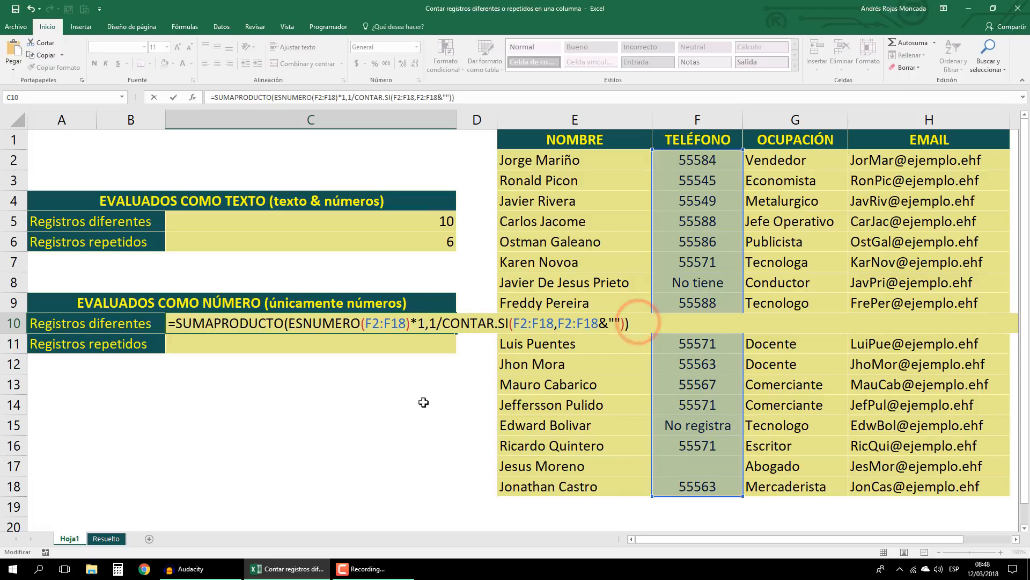
key("ctrl+Return")
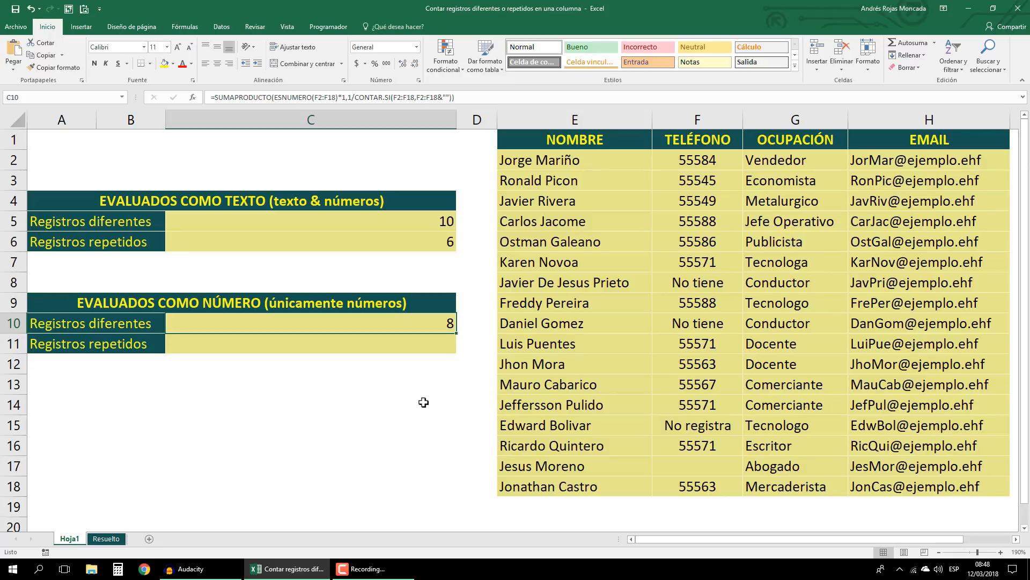
Enter the formula =CONTAR(F2:F18)-C10 in C11 for the repeated numeric records.
left_click(379, 343)
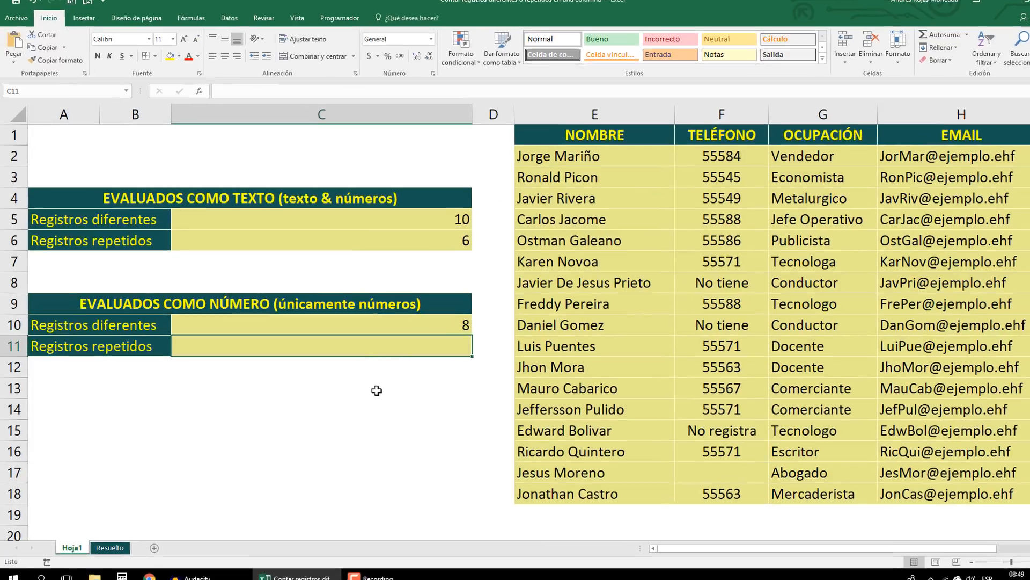
type("=")
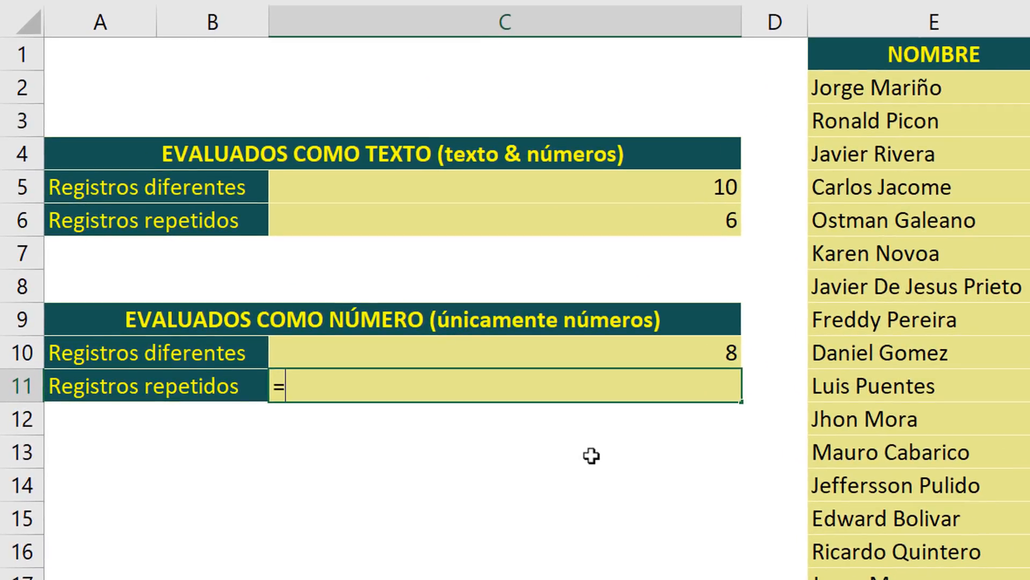
type("contar")
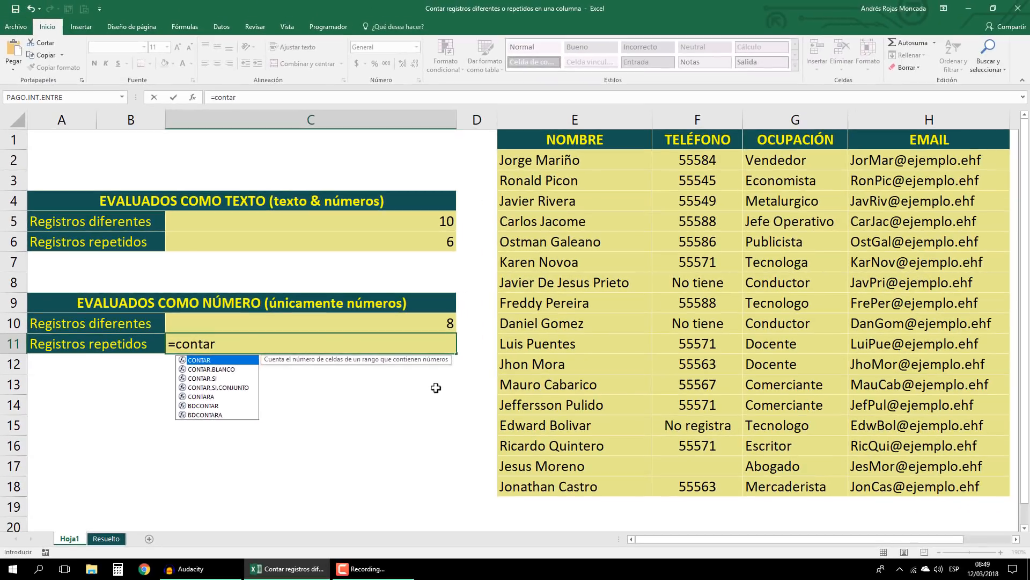
key("Tab")
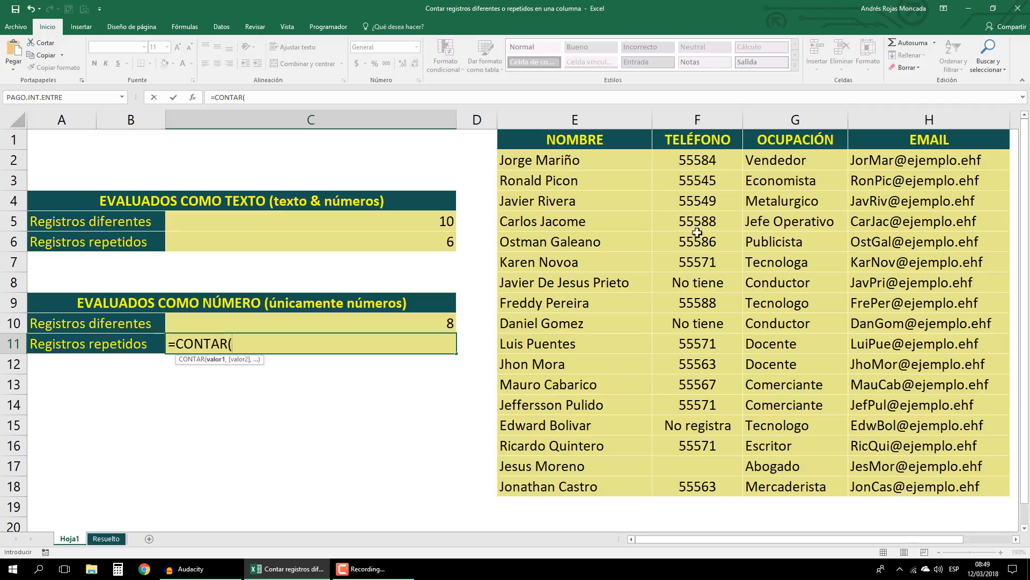
left_click_drag(698, 161, 697, 488)
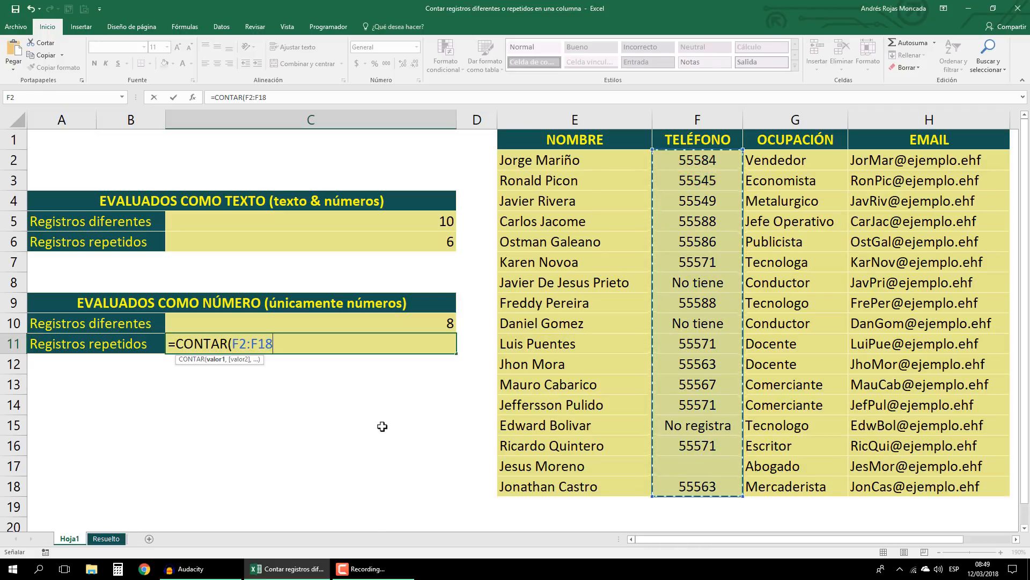
type(")-")
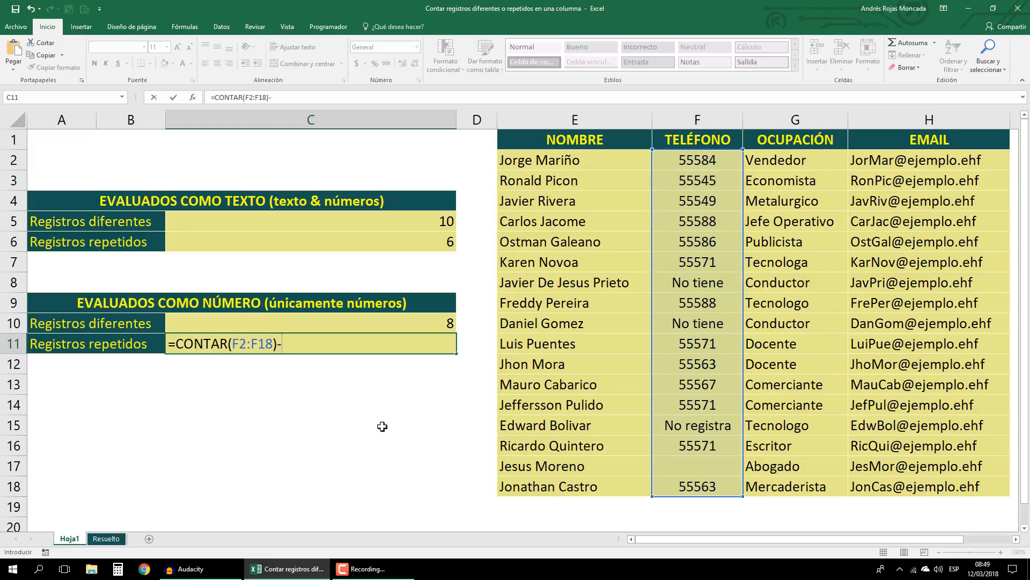
left_click(367, 323)
key("ctrl+Return")
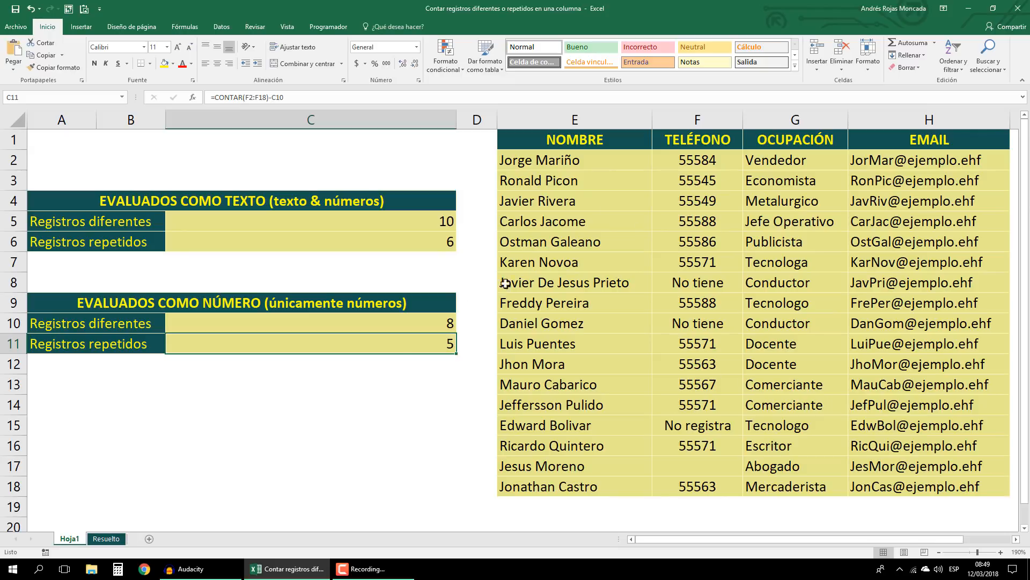
Start a CONTAR.SI formula in C13 with the TELÉFONO data as the absolute range $F$2:$F$18.
left_click(385, 385)
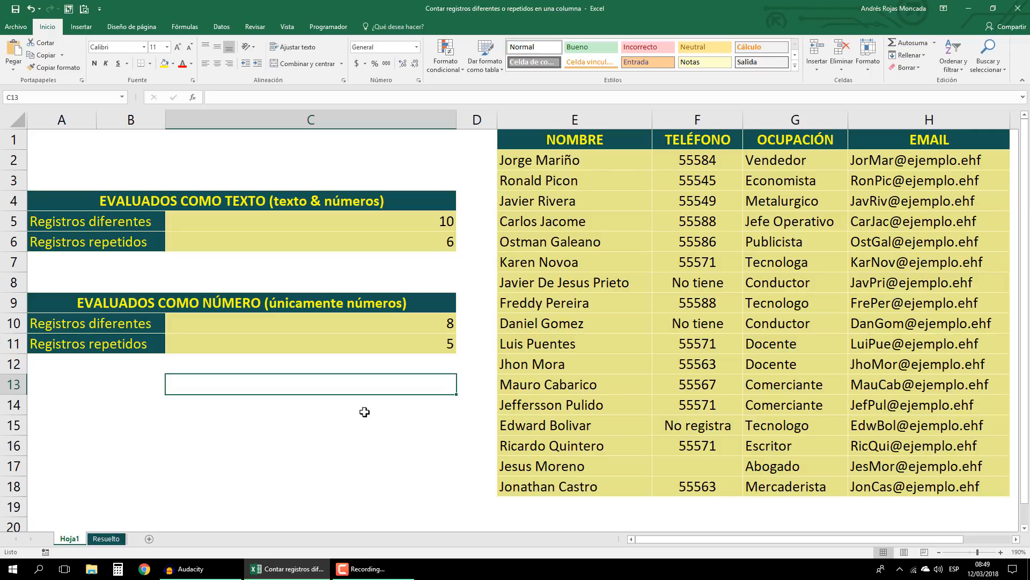
type("=")
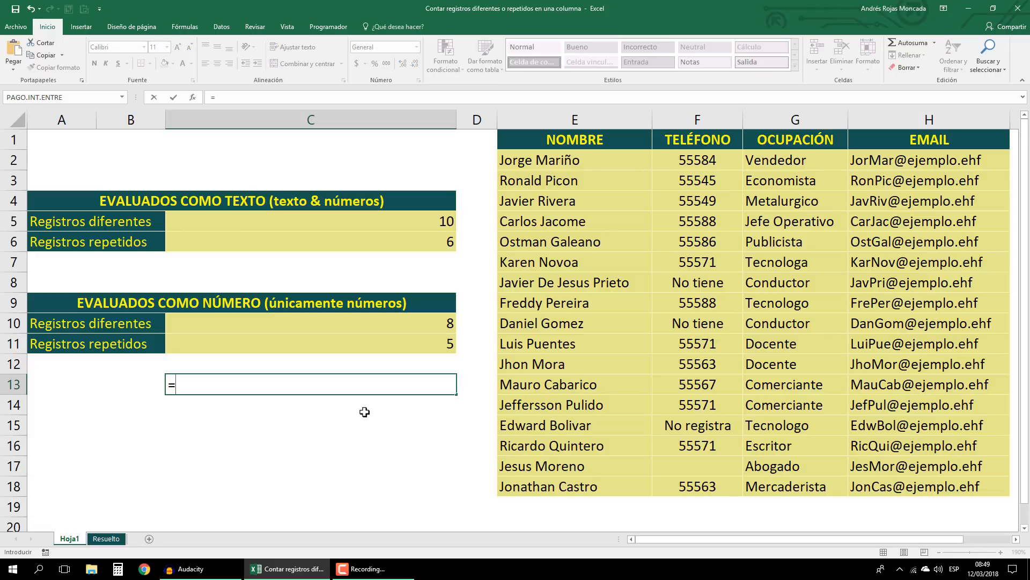
type("no")
key("BackSpace")
key("BackSpace")
type("contar.si")
key("Tab")
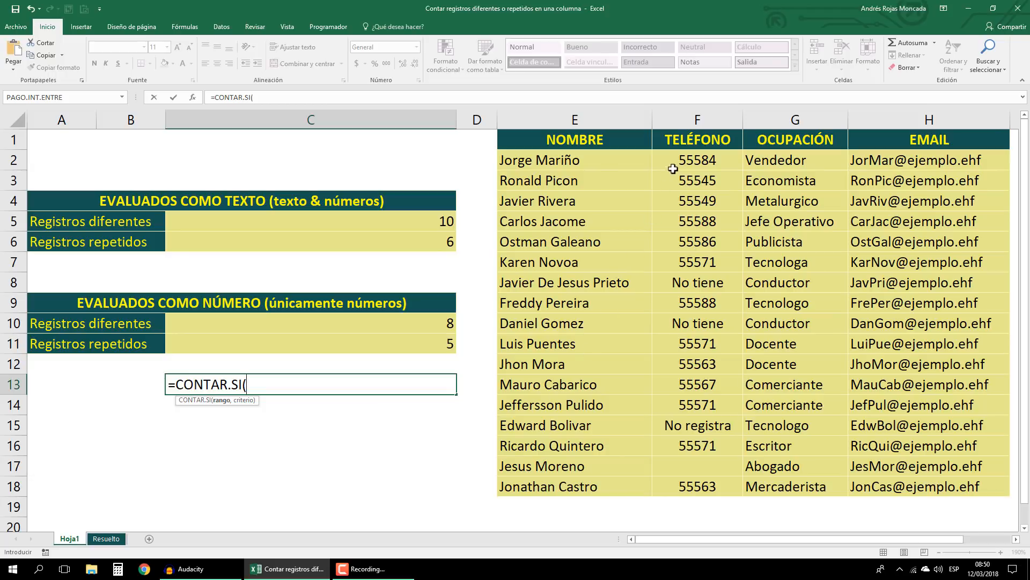
left_click_drag(675, 164, 692, 486)
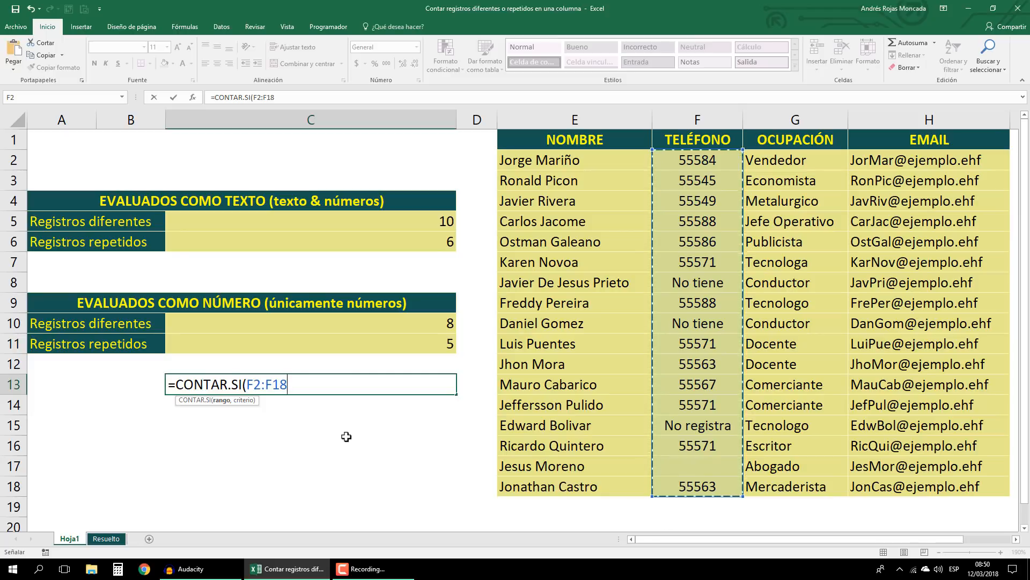
key("F4")
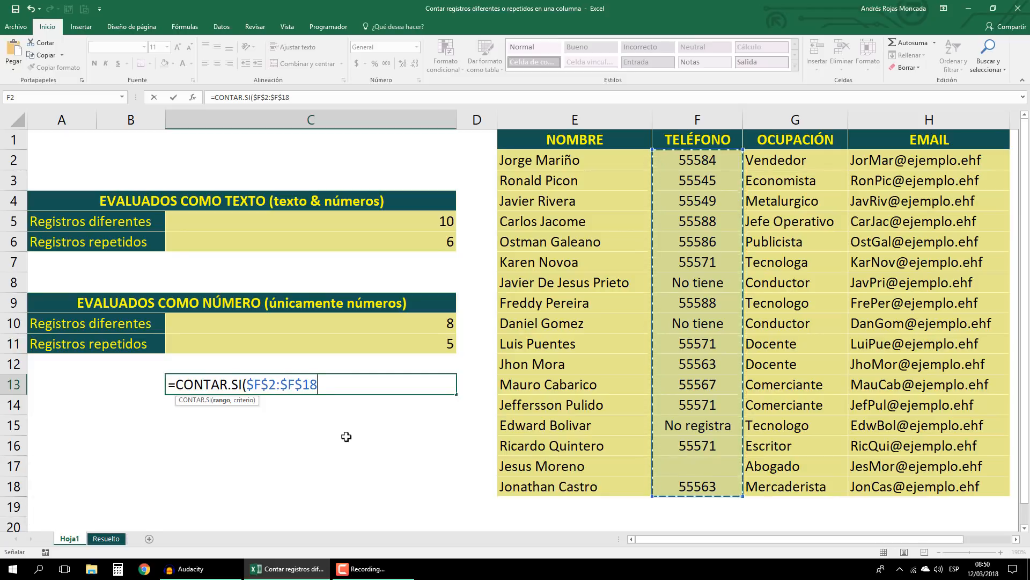
Use F2 as the CONTAR.SI criterion in C13, close the function, and add the comparison >=2.
type(",")
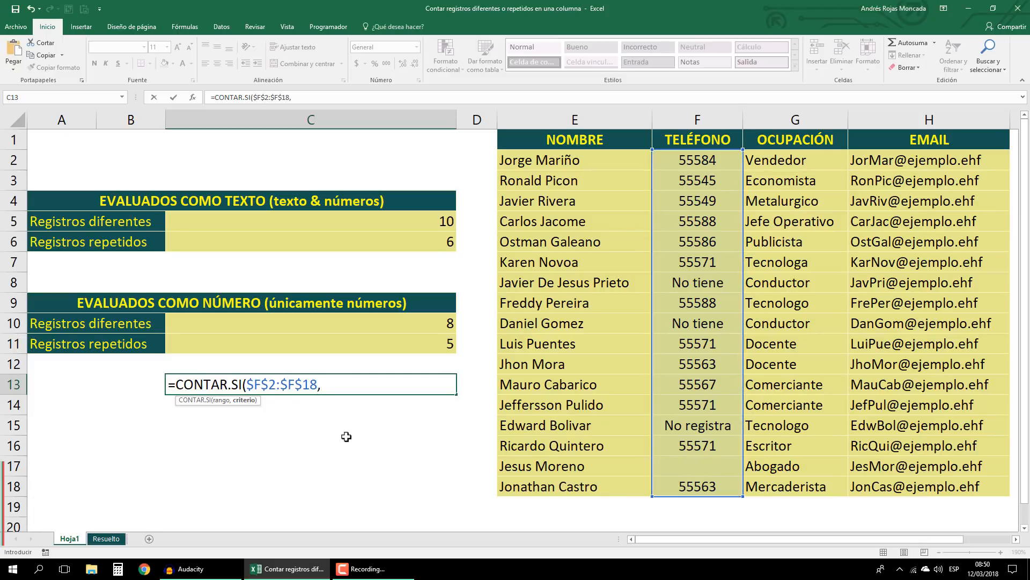
left_click(679, 159)
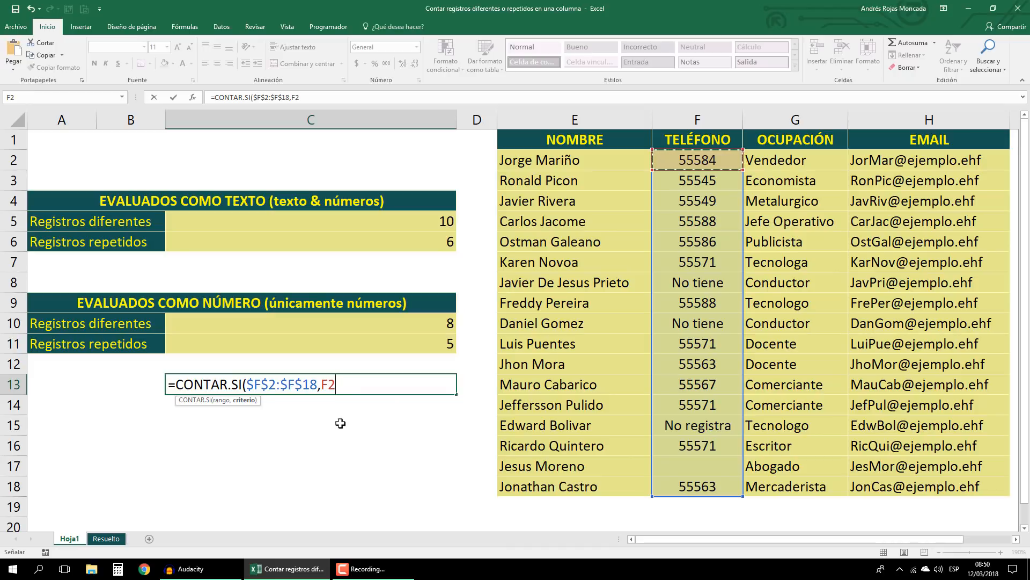
type(")")
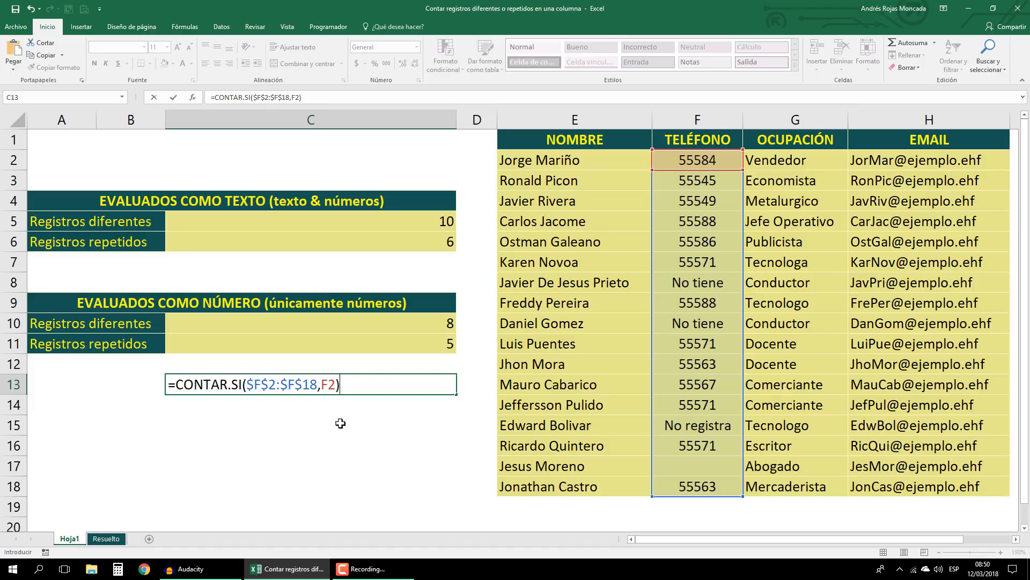
type(">=2")
Copy the full formula text in C13 to the clipboard and enter the formula in the cell.
left_click_drag(370, 384, 169, 384)
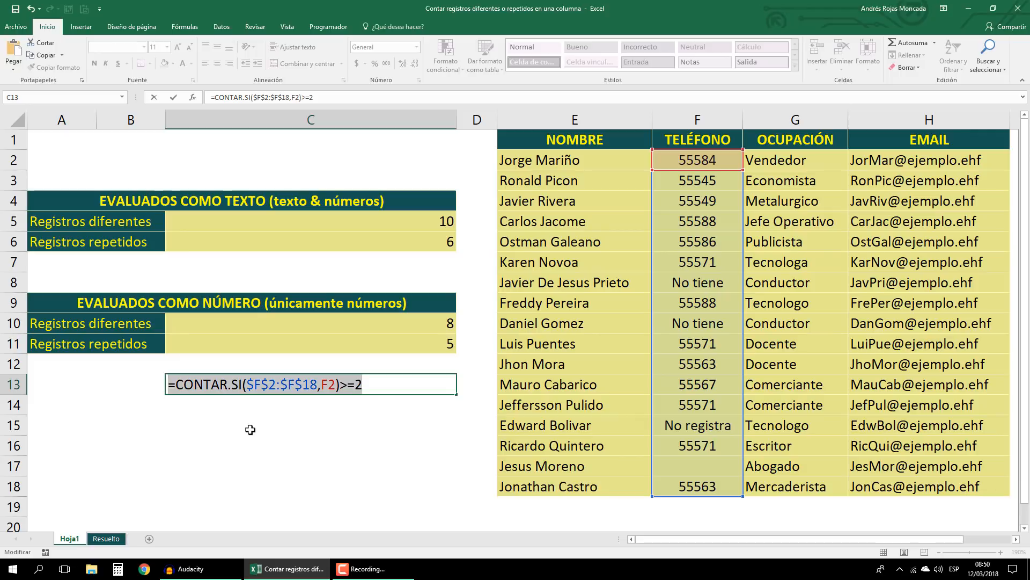
key("ctrl+c")
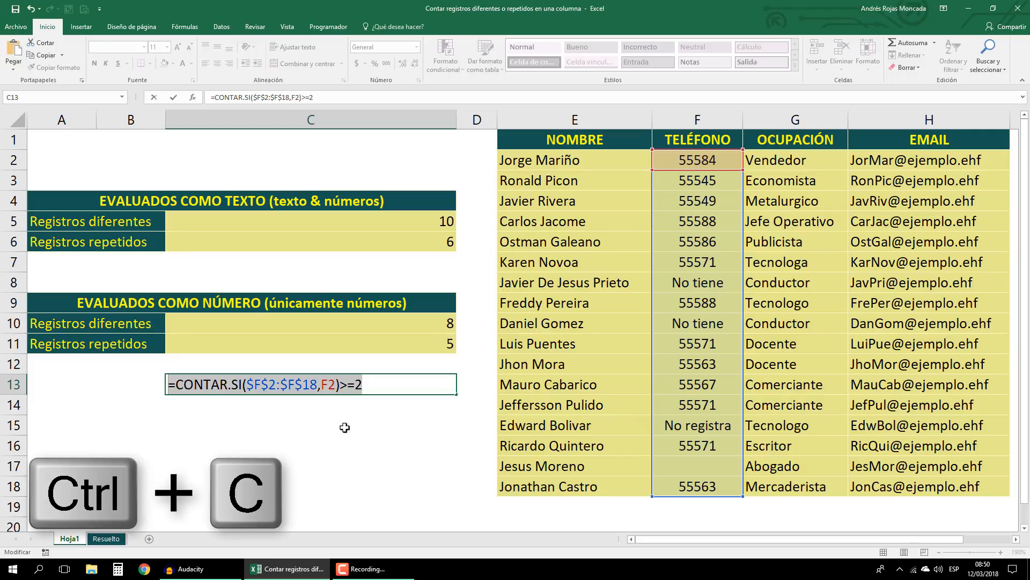
left_click(377, 385)
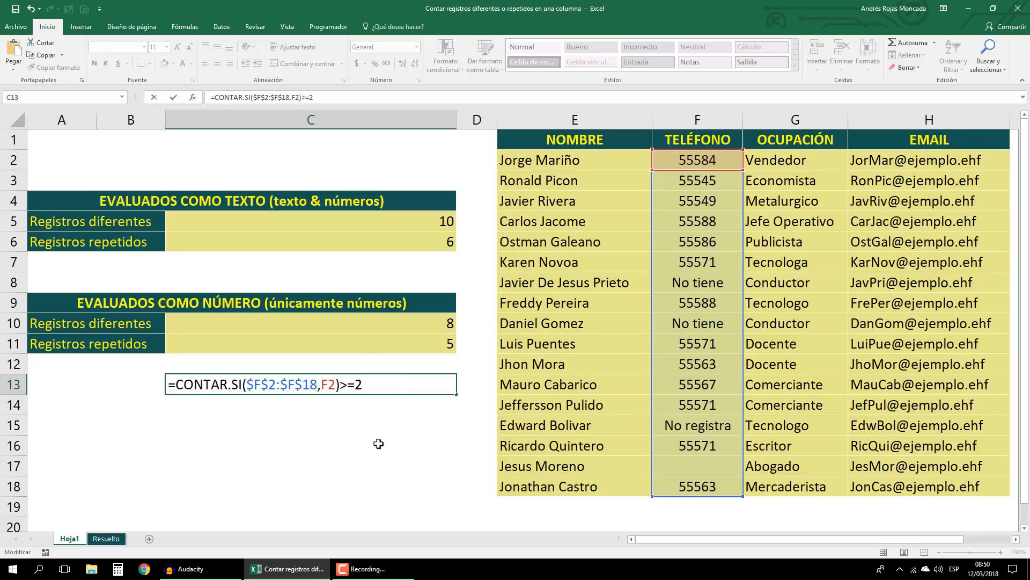
key("ctrl+Return")
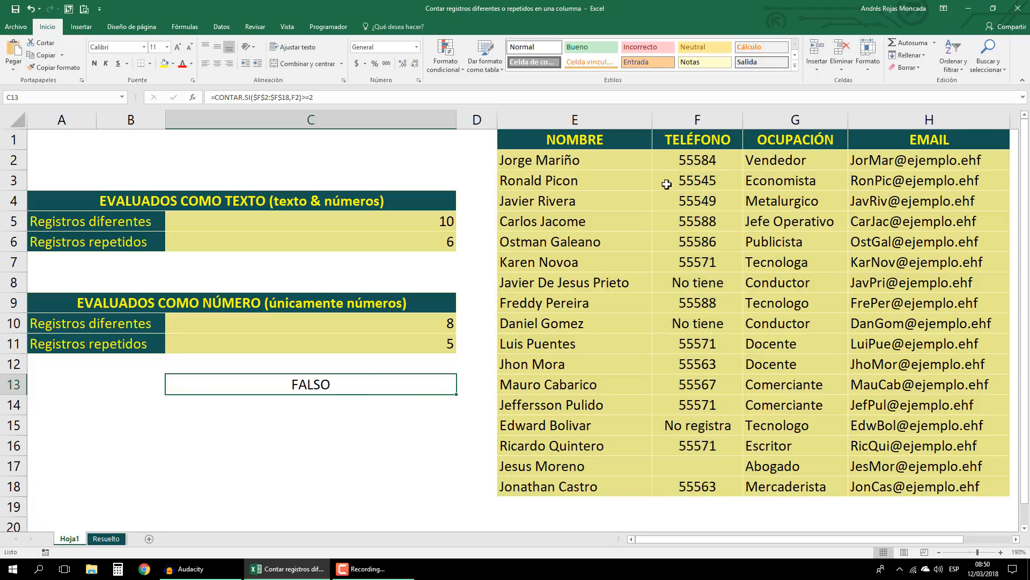
Create a formula-based conditional formatting rule for F2:F18 and paste =CONTAR.SI($F$2:$F$18,F2)>=2 as its condition.
left_click_drag(675, 161, 686, 483)
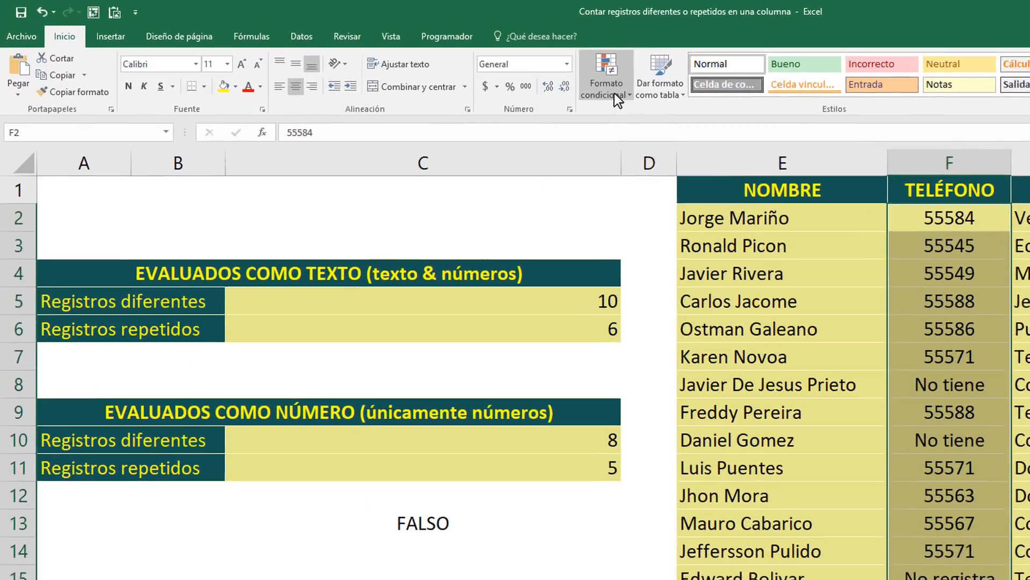
left_click(451, 68)
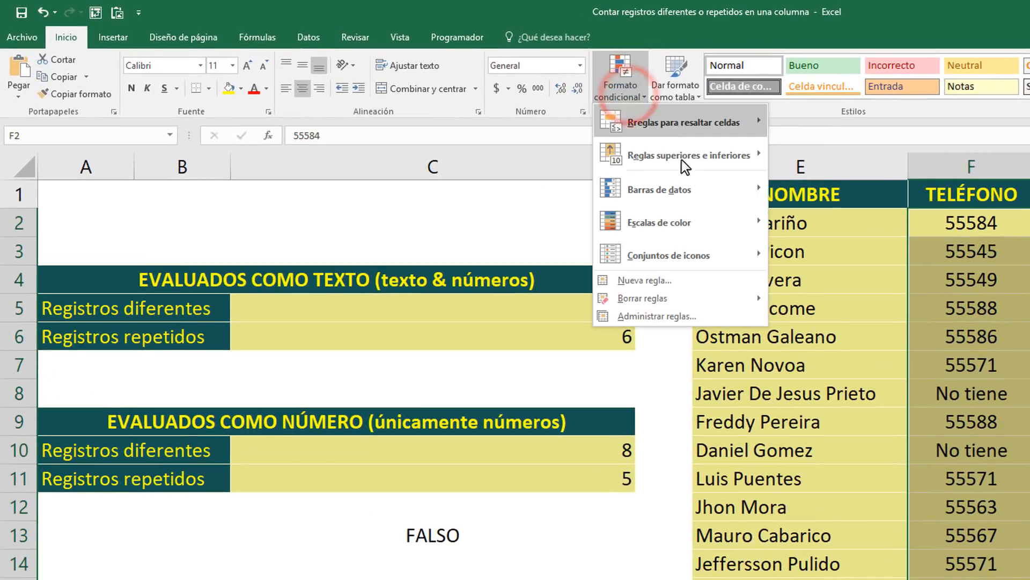
left_click(671, 282)
left_click(505, 317)
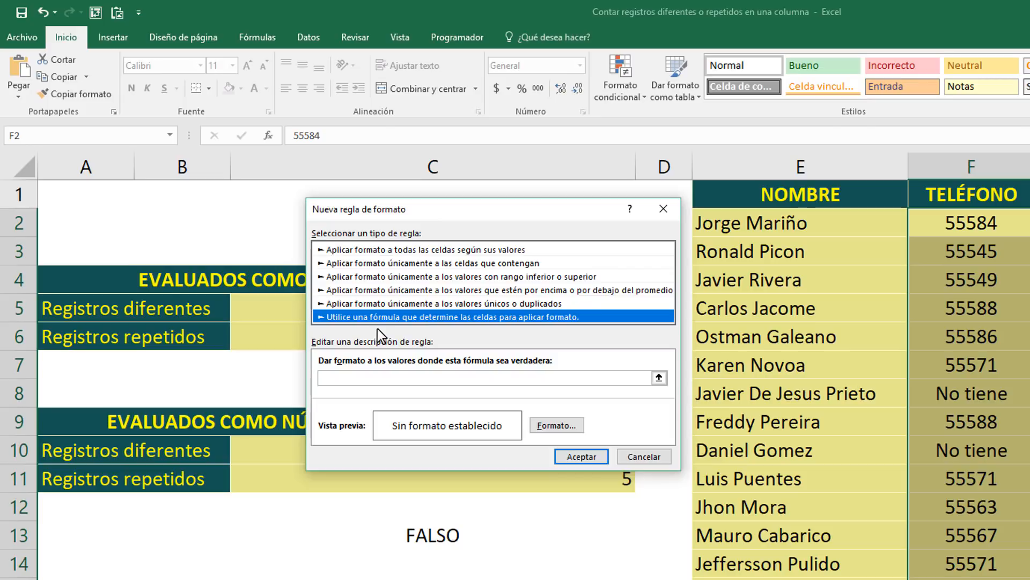
left_click(380, 379)
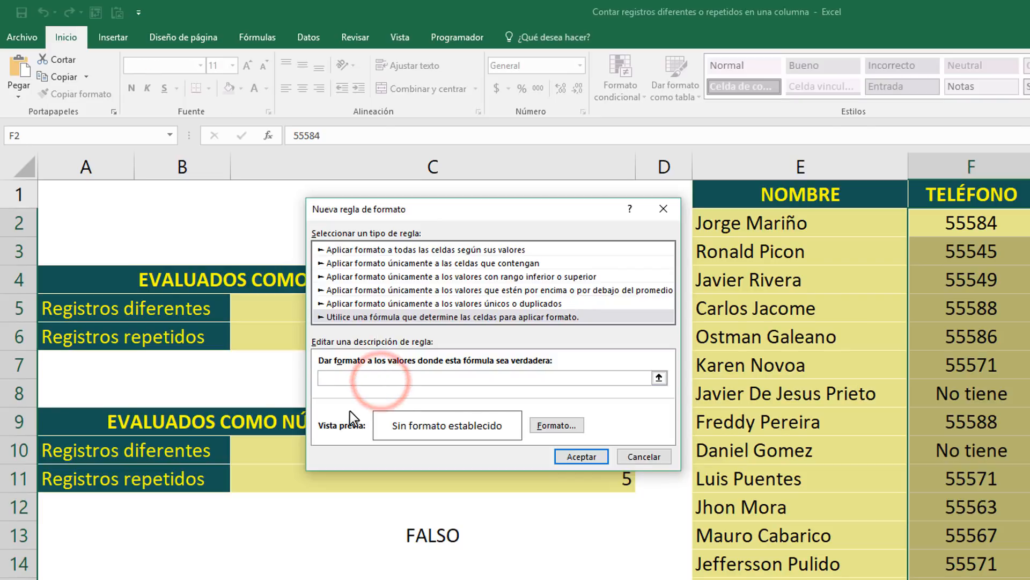
key("ctrl+v")
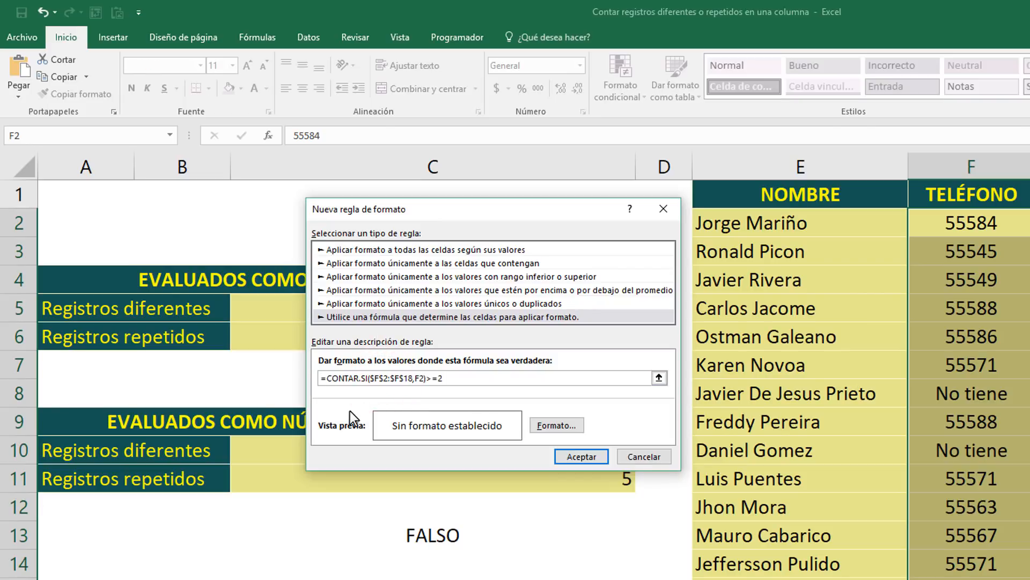
Give the new rule a light blue fill and white font, and apply it to the TELÉFONO cells.
left_click(561, 428)
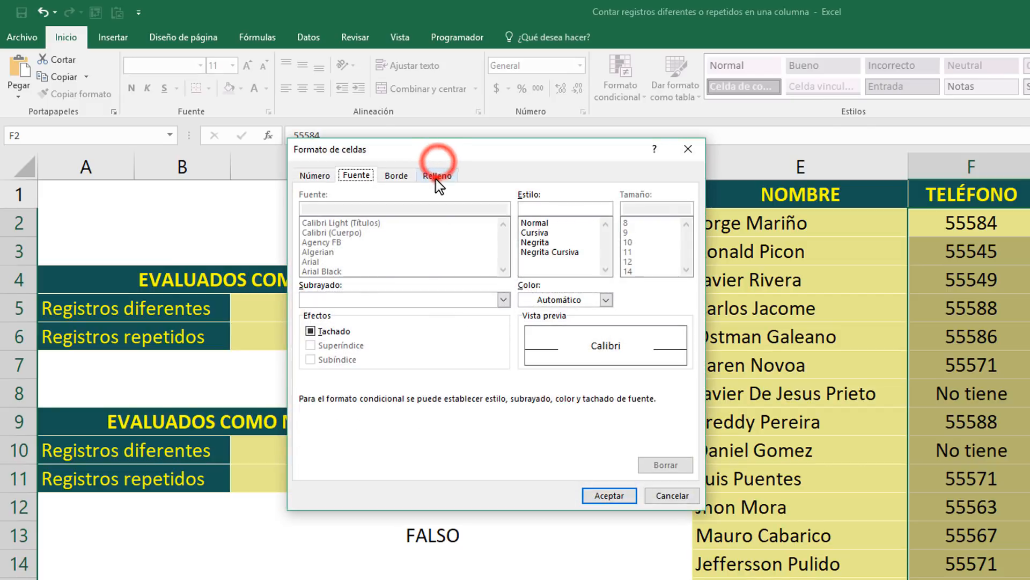
left_click(436, 177)
left_click(395, 321)
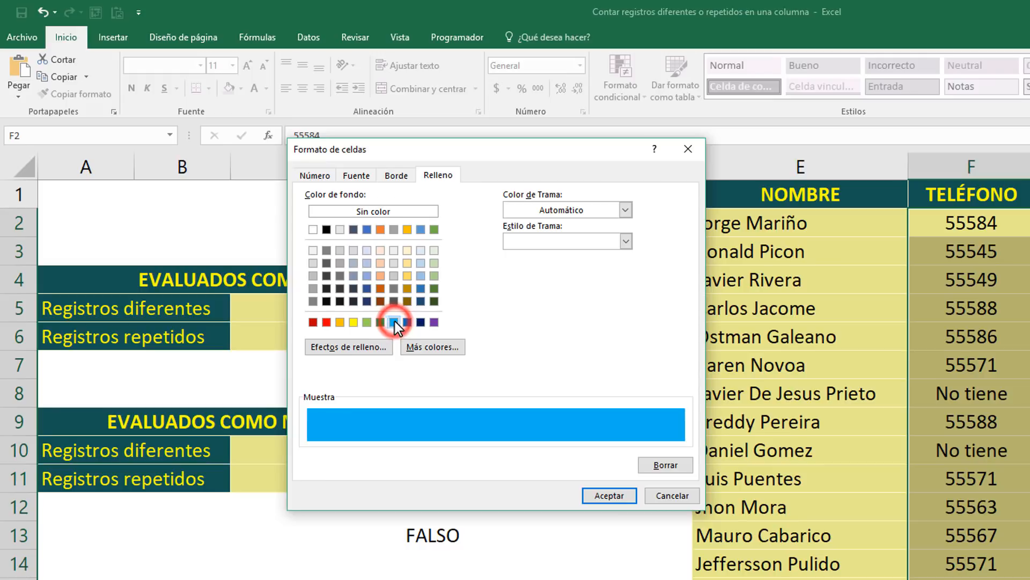
left_click(357, 175)
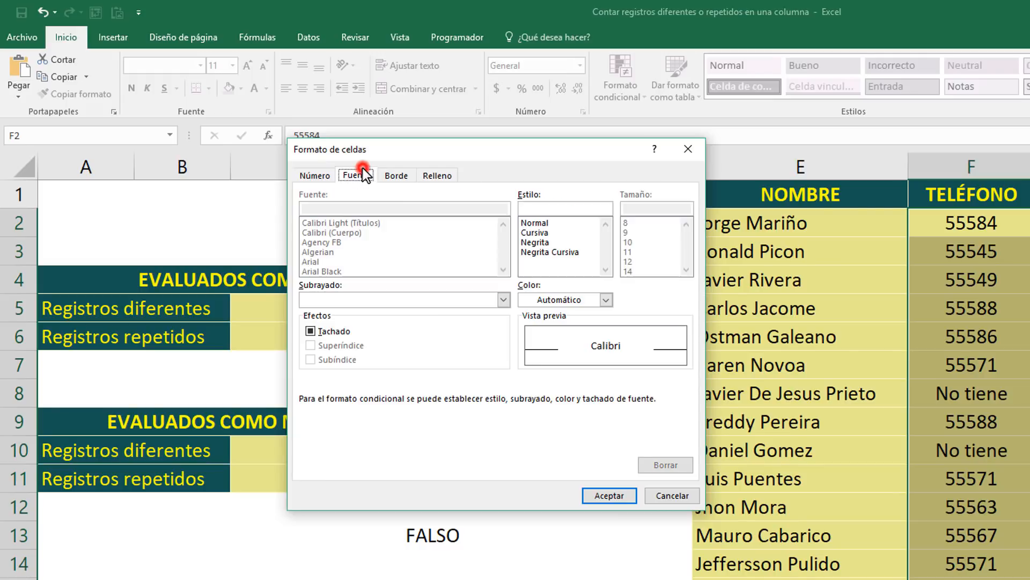
left_click(606, 300)
left_click(524, 346)
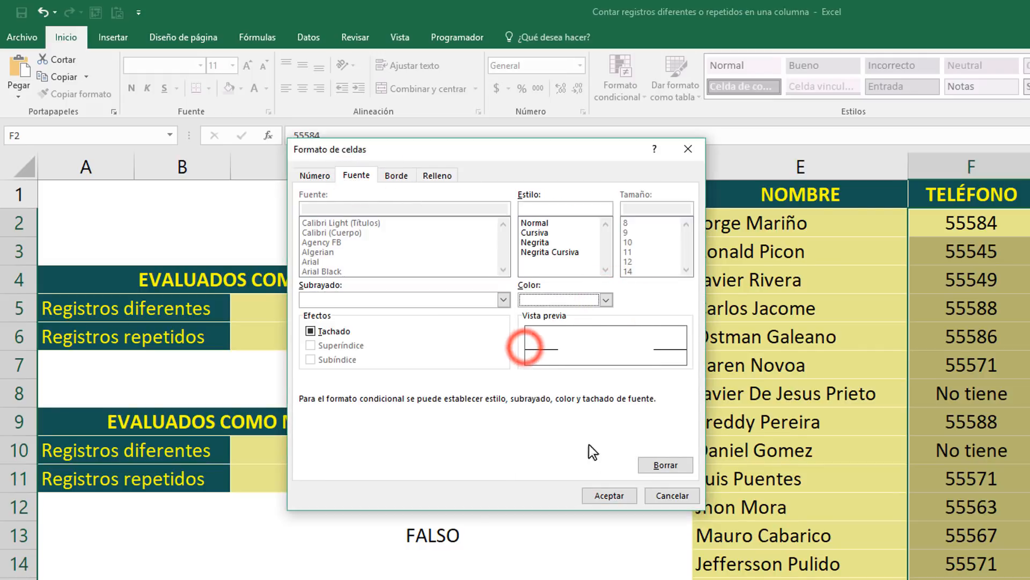
left_click(601, 491)
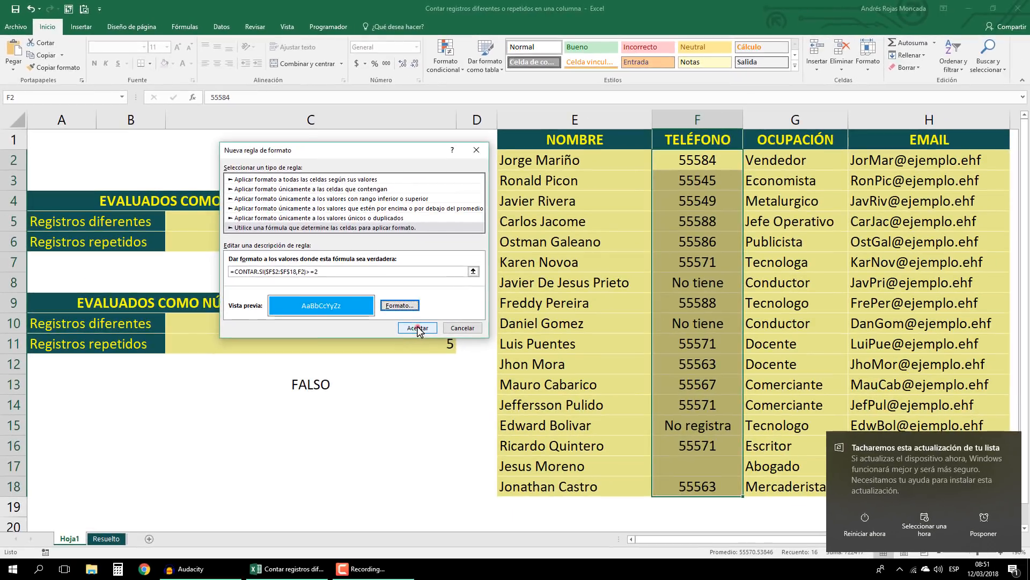
left_click(568, 446)
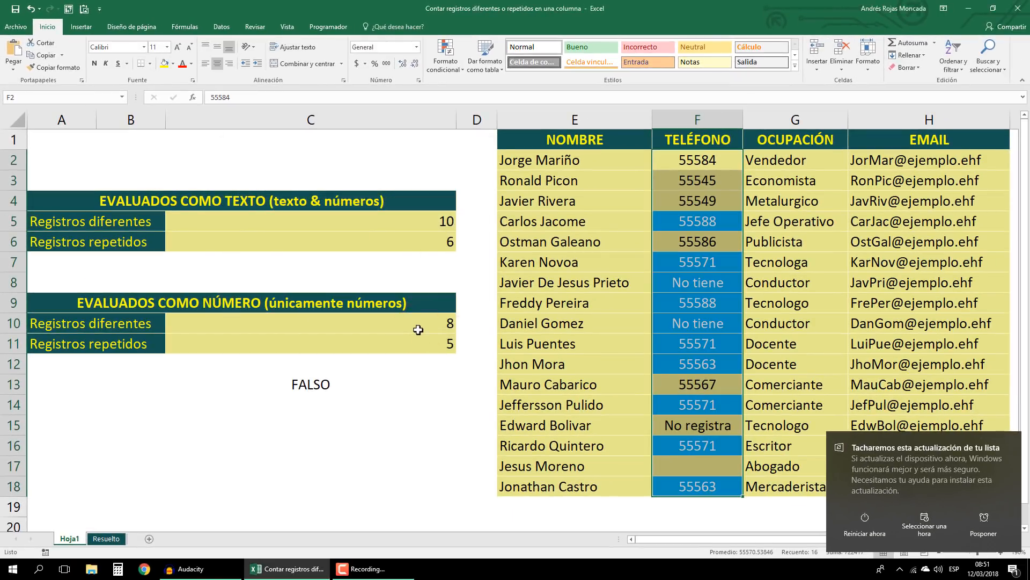
Clear all Windows notifications to dismiss the update notice, and return to cell C13.
left_click(406, 380)
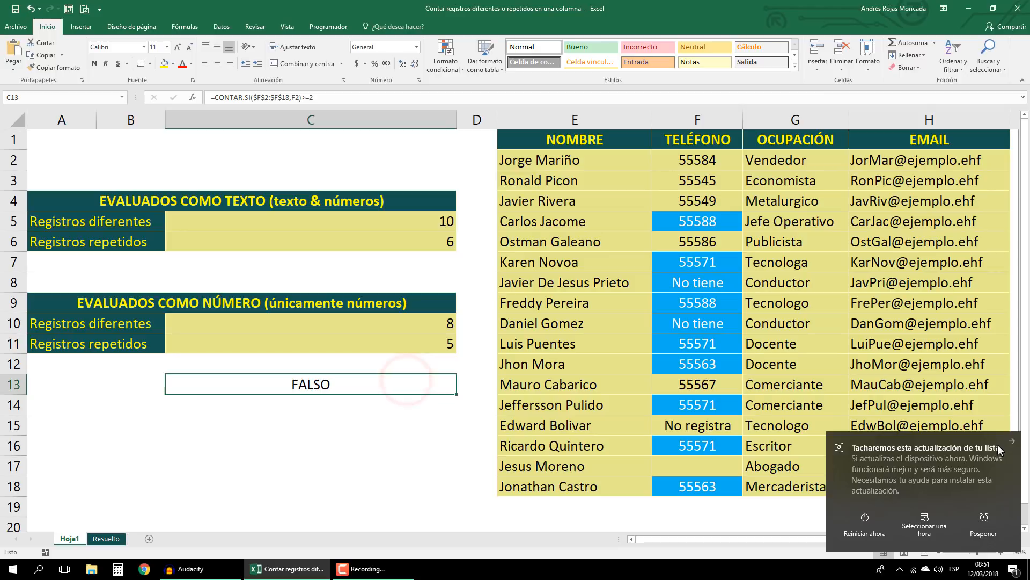
left_click(1013, 570)
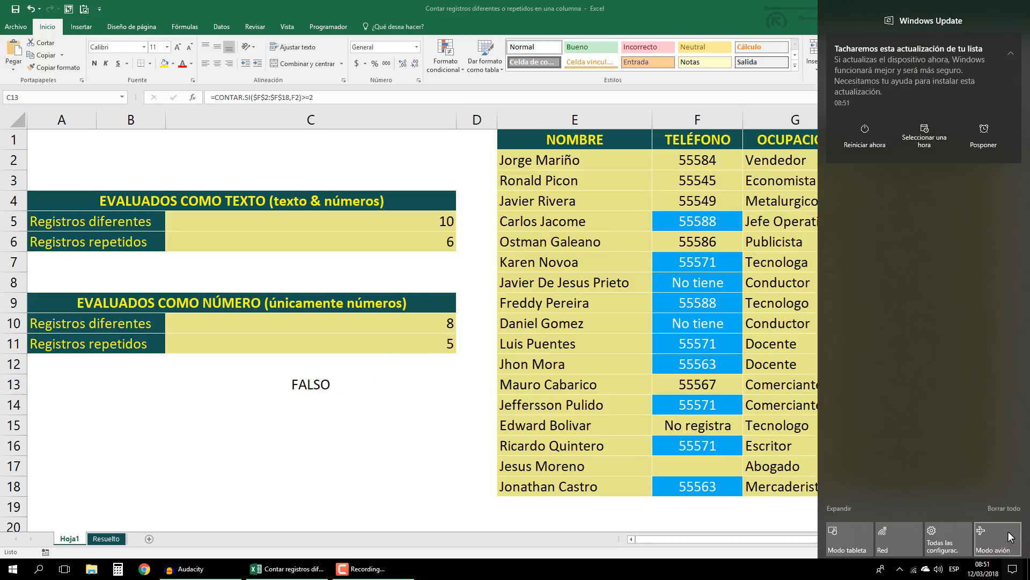
left_click(1008, 510)
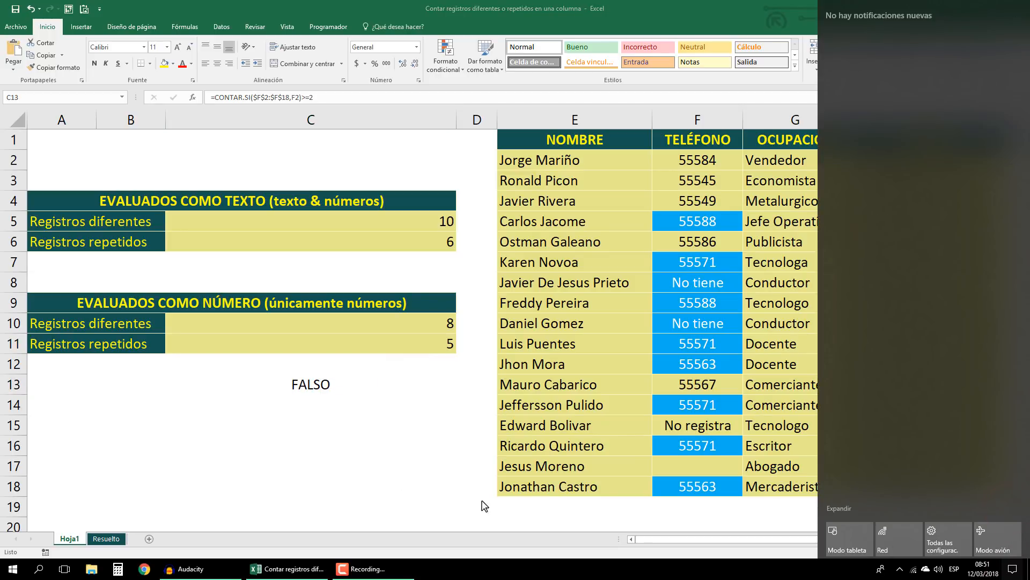
left_click(299, 384)
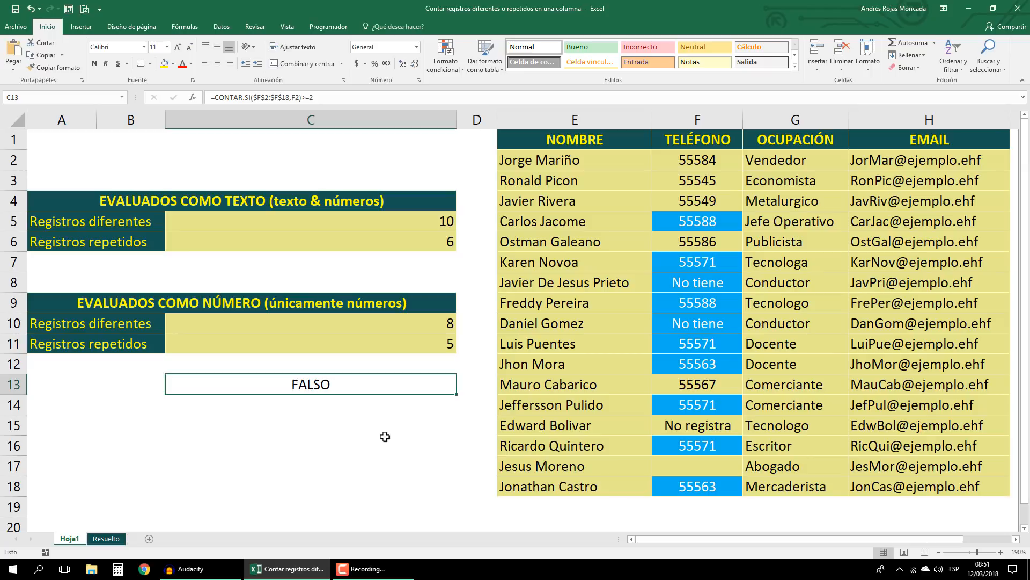
Compare the highlighted matching records by selecting F5 with F9, and F7 with F11, F14 and F16.
left_click(707, 224)
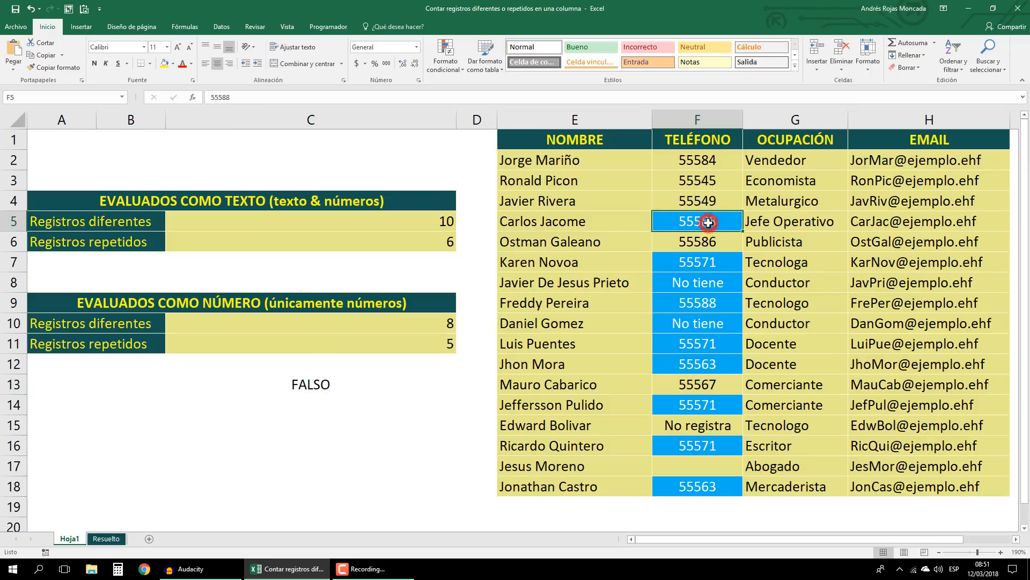
left_click(713, 298, "ctrl")
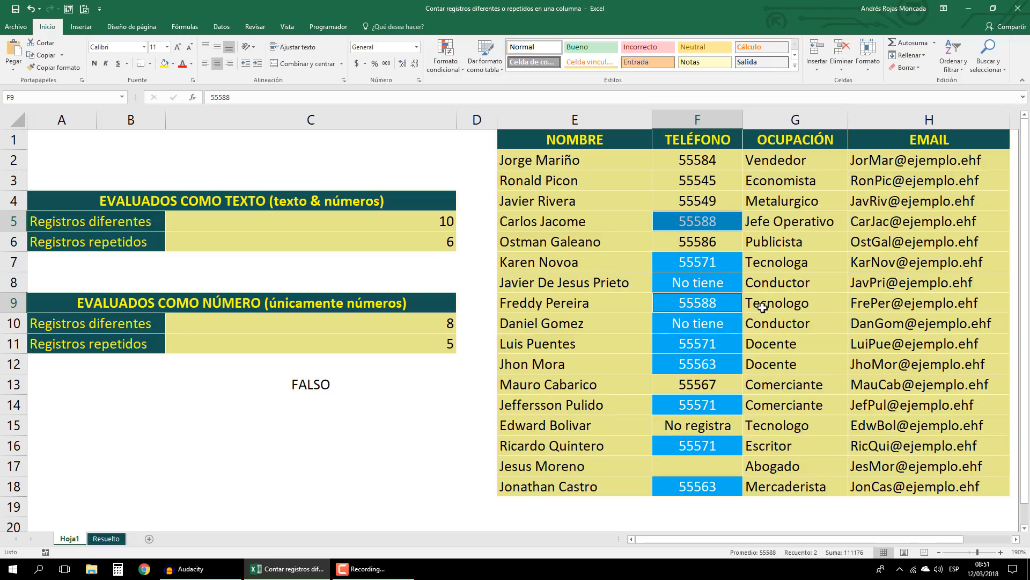
left_click(719, 261)
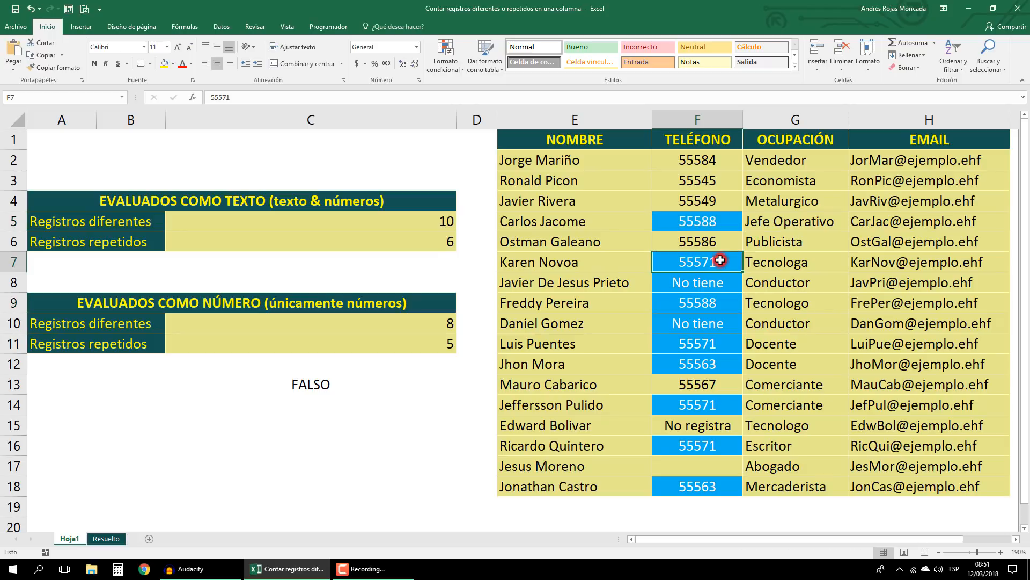
left_click(729, 342, "ctrl")
left_click(720, 400, "ctrl")
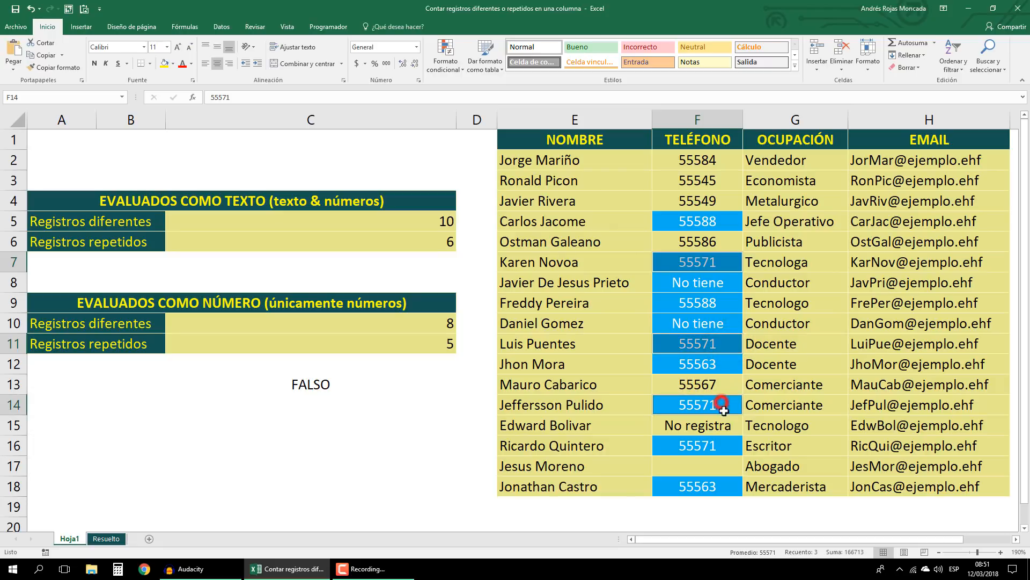
left_click(722, 449, "ctrl")
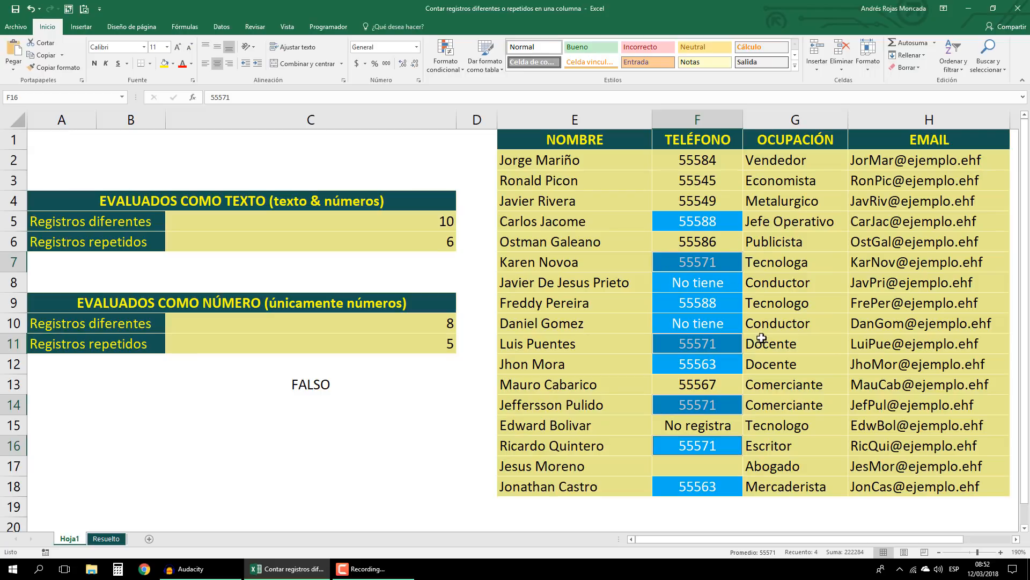
left_click(718, 446, "ctrl")
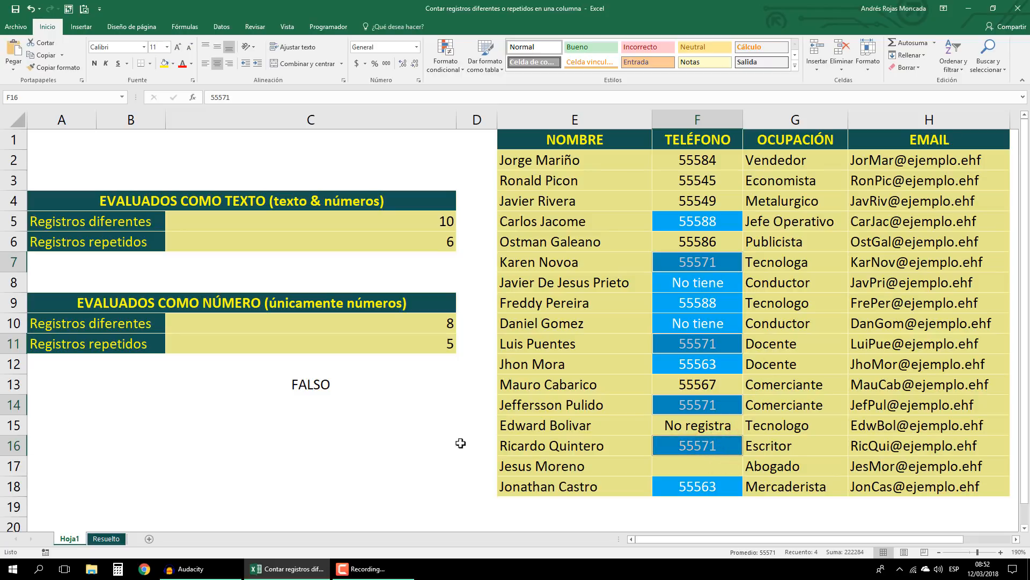
Start a CONTAR.SI formula in C14 with the expanding range $F$2:F2.
left_click(375, 413)
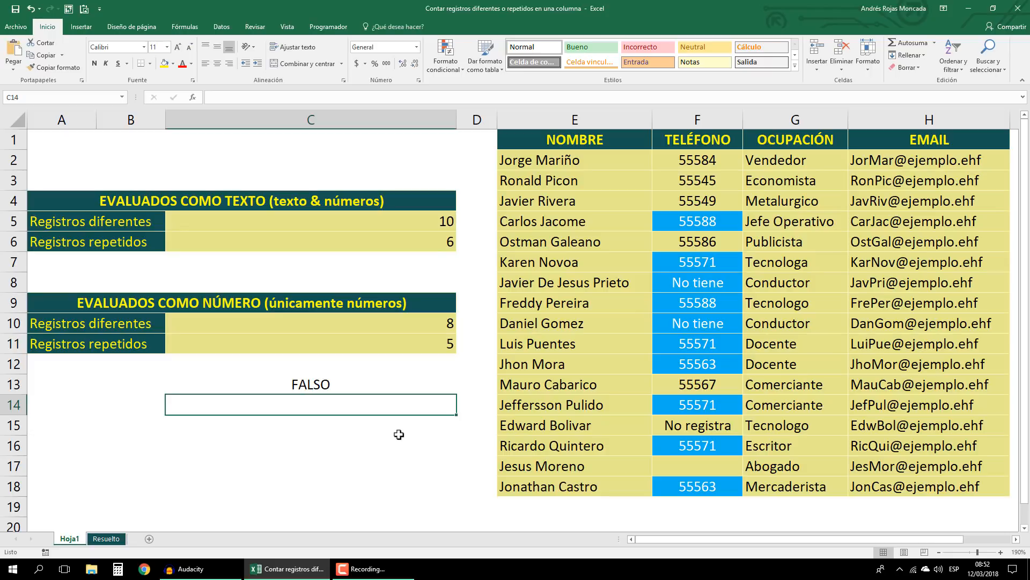
type("=contar")
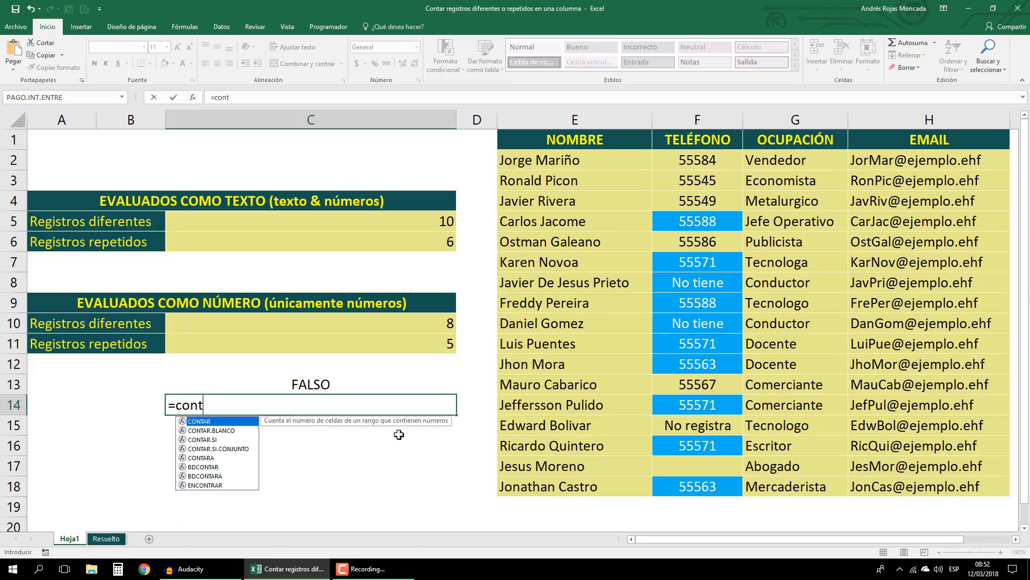
key("Down")
key("Down")
key("Tab")
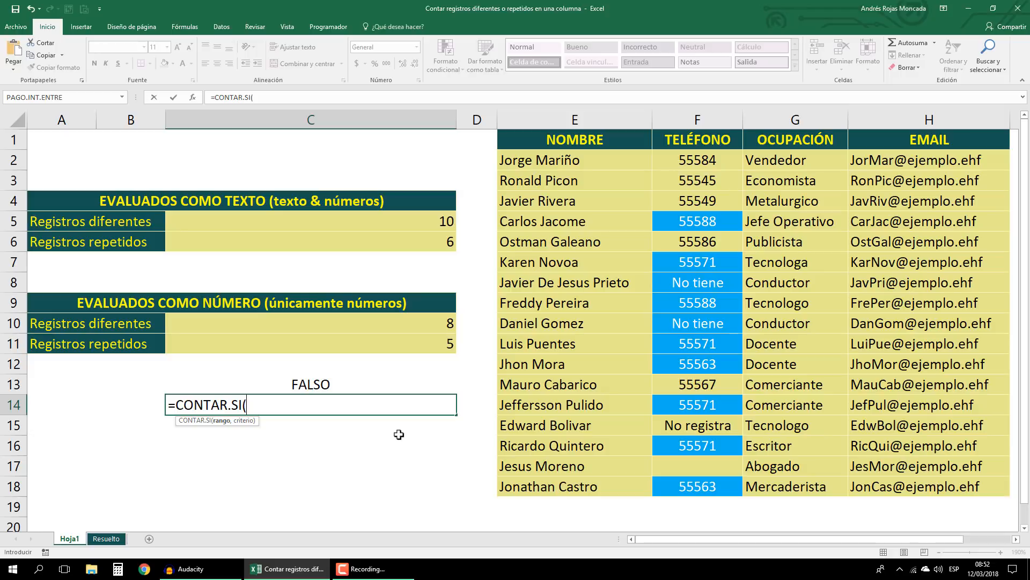
type("F2")
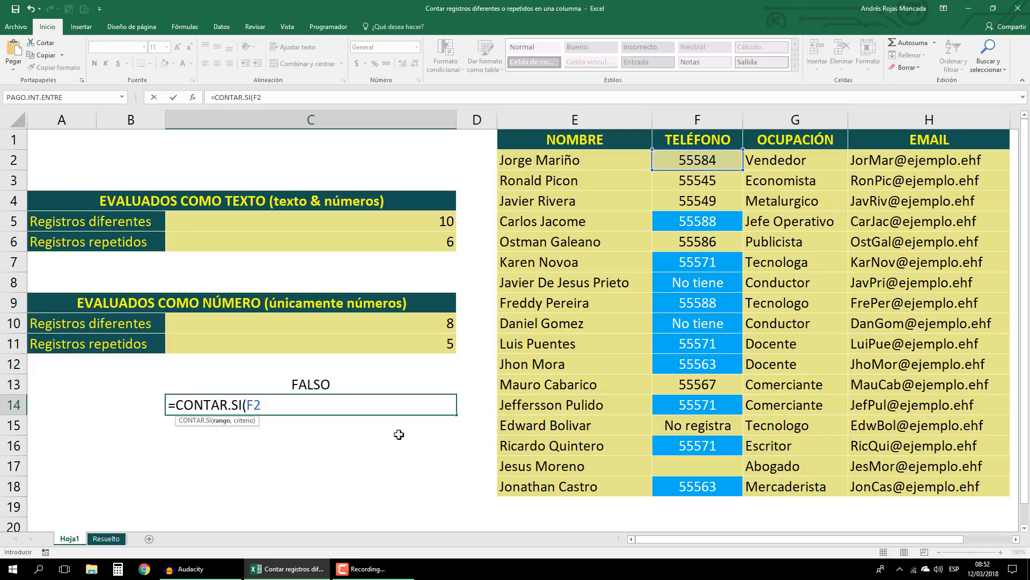
key("F4")
type(":F2")
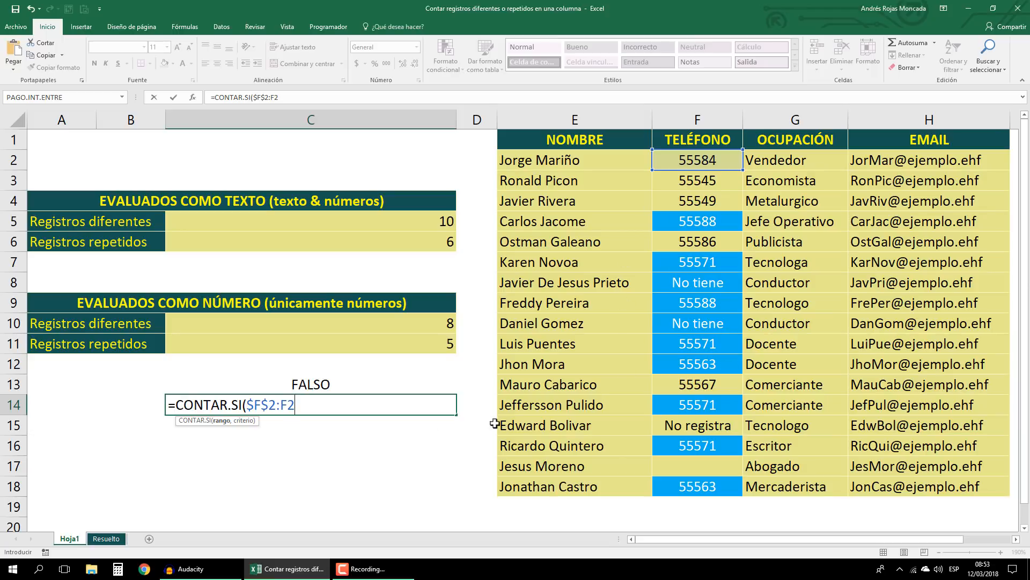
Set F2 as the CONTAR.SI criterion in C14, close the function, and append >=2.
type(",")
left_click(673, 162)
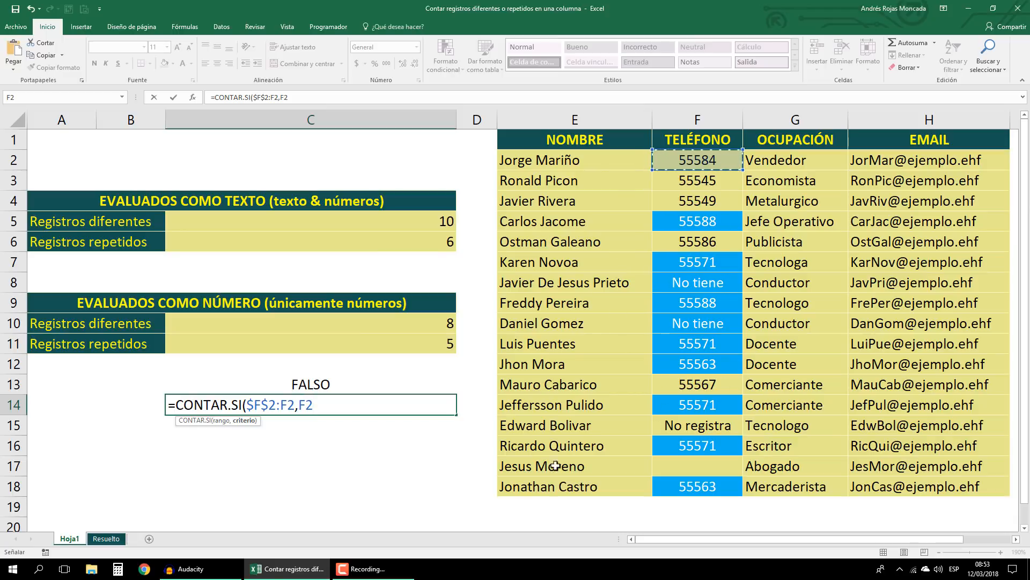
type(")")
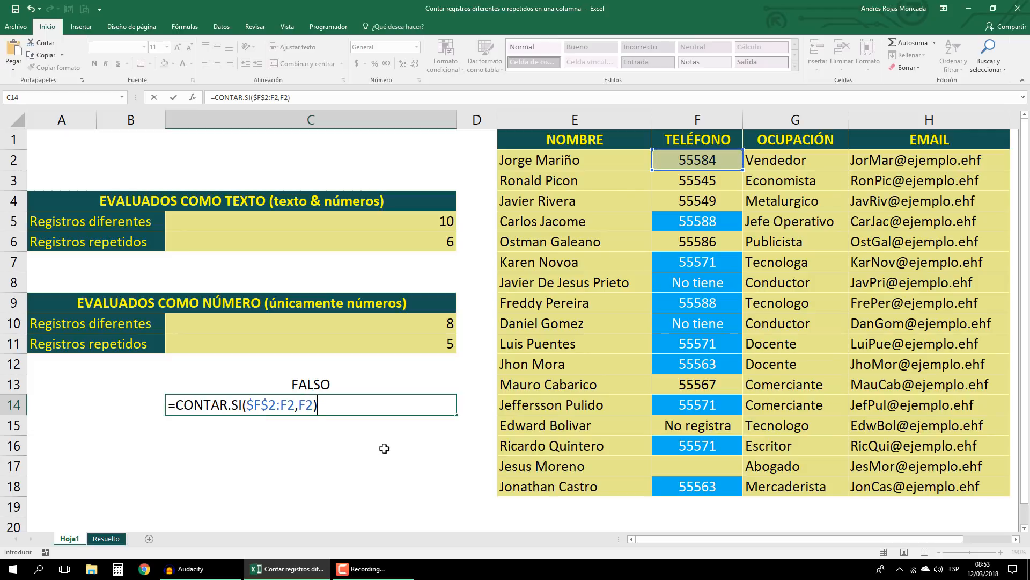
type(">=2")
Copy the full text of the expanding-range formula in C14 and enter the formula in the cell.
left_click_drag(368, 405, 167, 406)
key("ctrl+c")
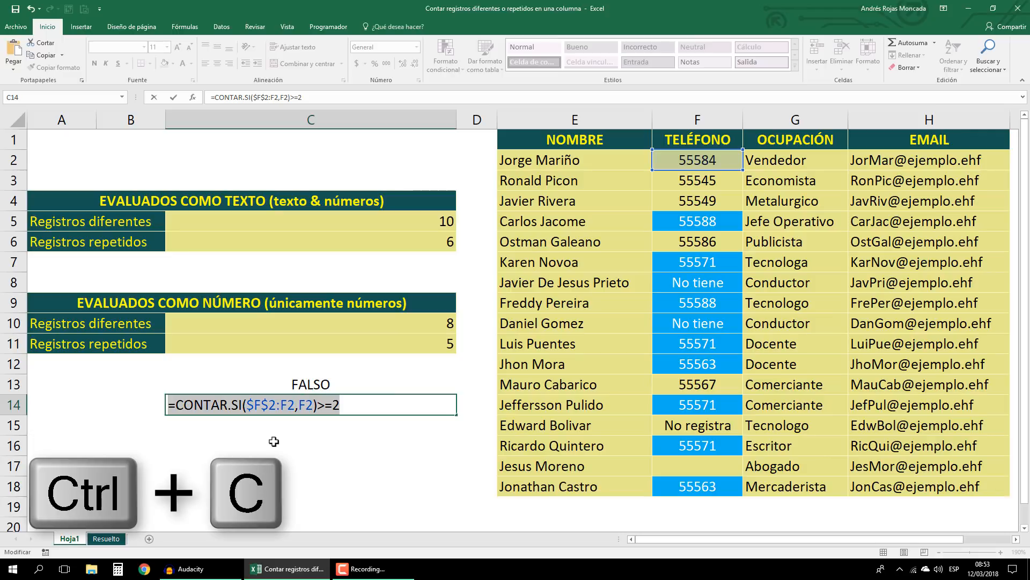
key("ctrl+Return")
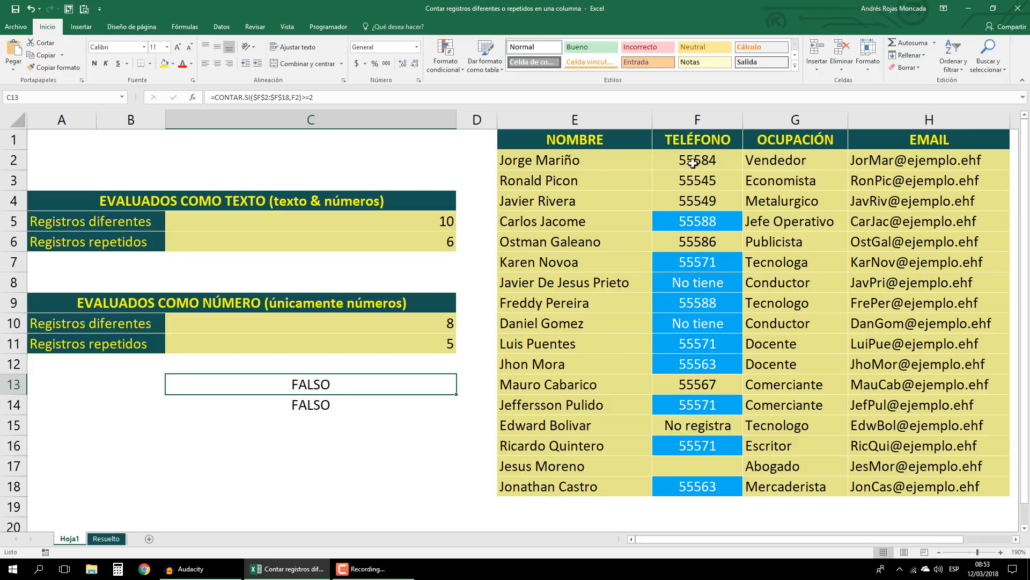
Create a second formula-based conditional formatting rule for F2:F18 with the pasted condition =CONTAR.SI($F$2:F2,F2)>=2.
left_click_drag(693, 164, 684, 488)
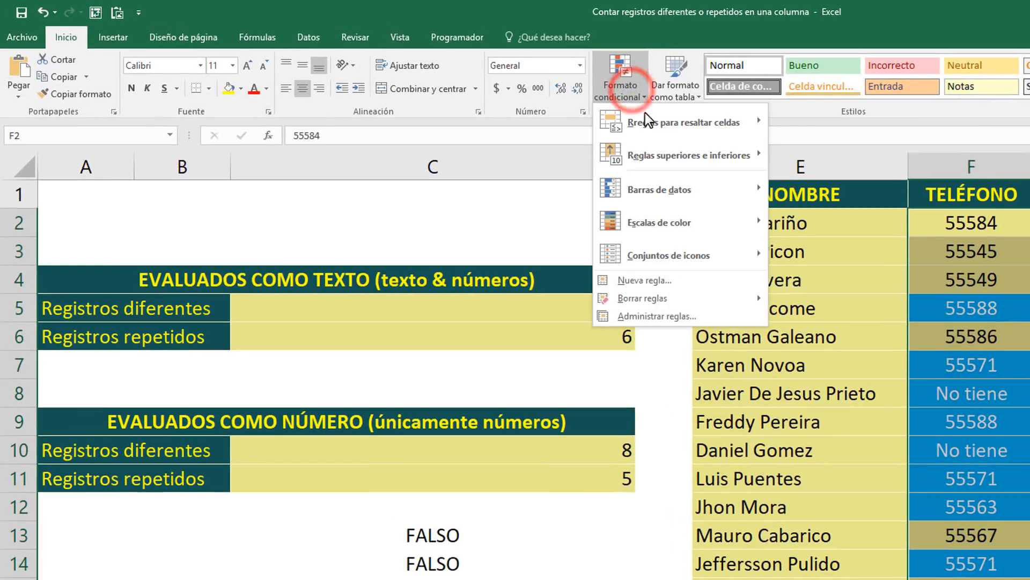
left_click(662, 278)
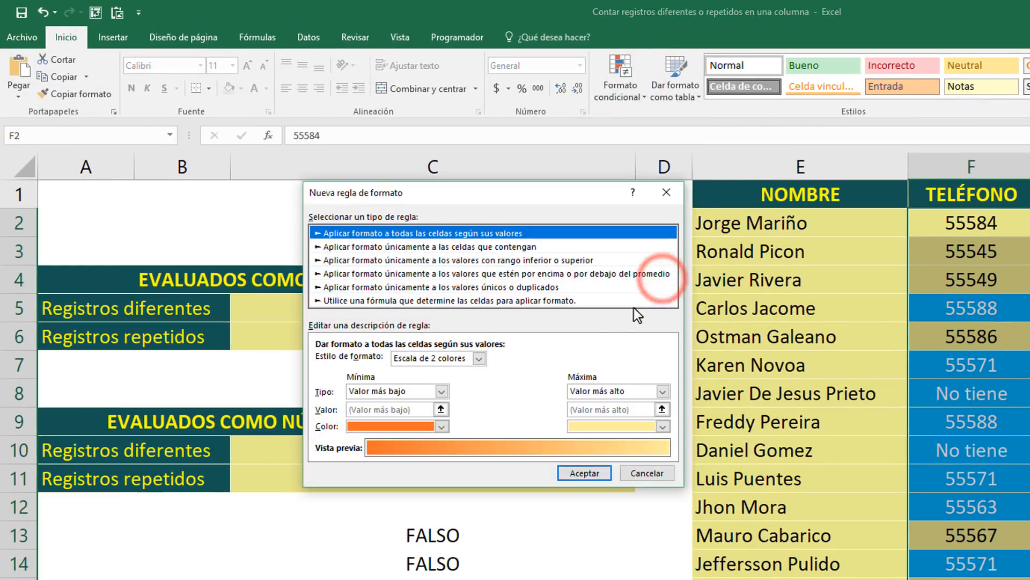
left_click(461, 301)
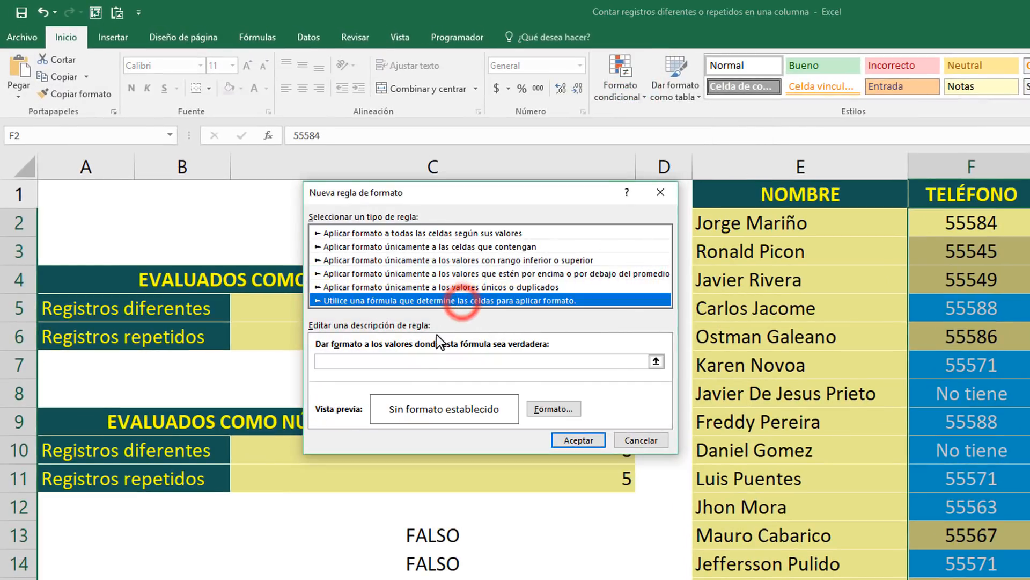
left_click(407, 361)
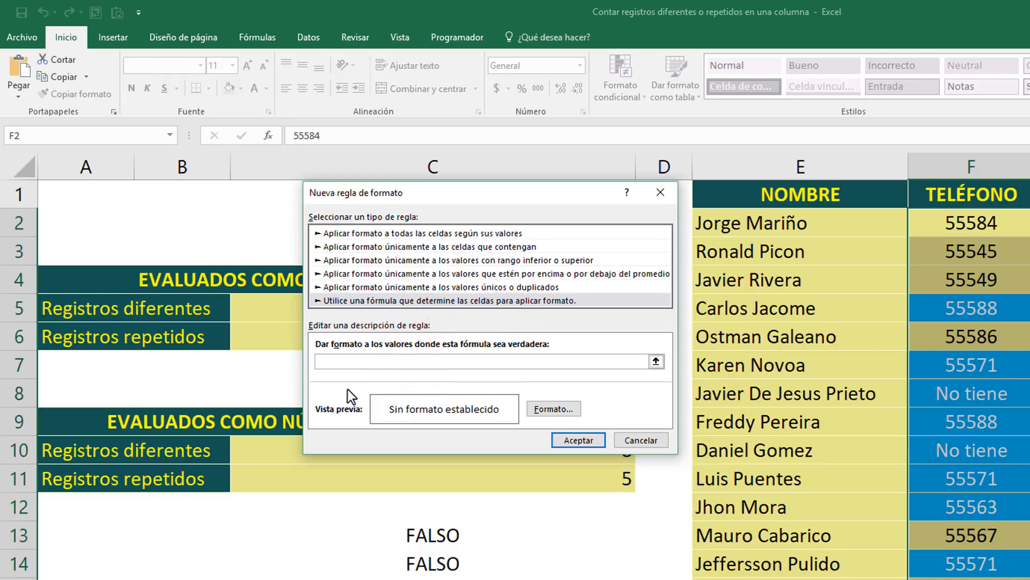
key("ctrl+v")
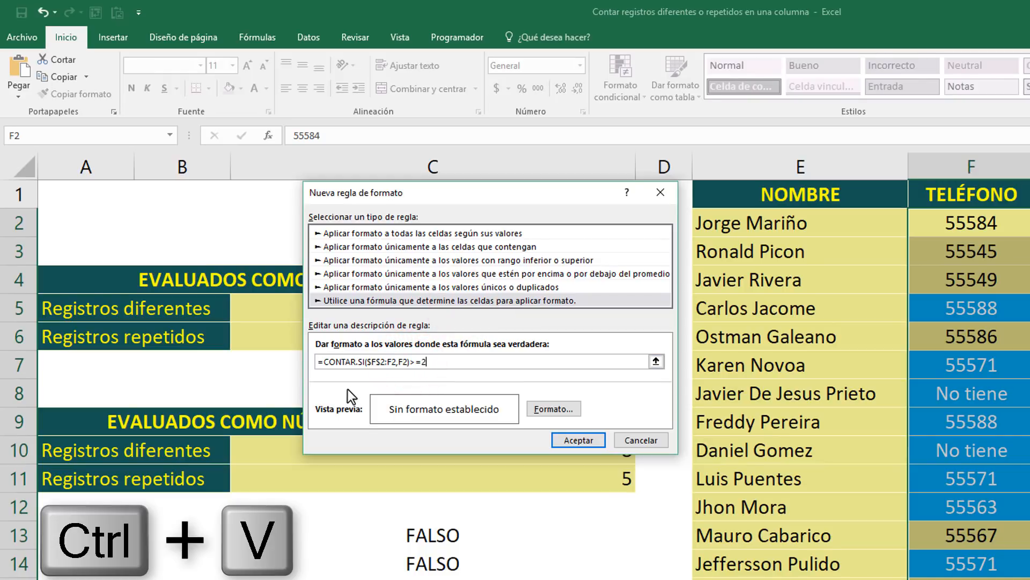
Give the second rule a dark red fill and white font, and apply it to F2:F18.
left_click(552, 408)
left_click(424, 161)
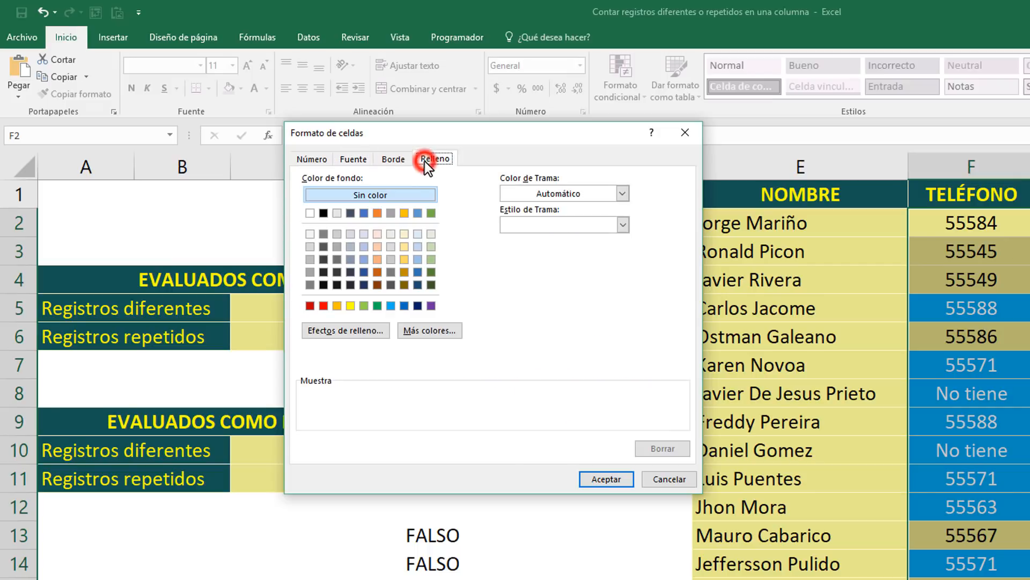
left_click(311, 306)
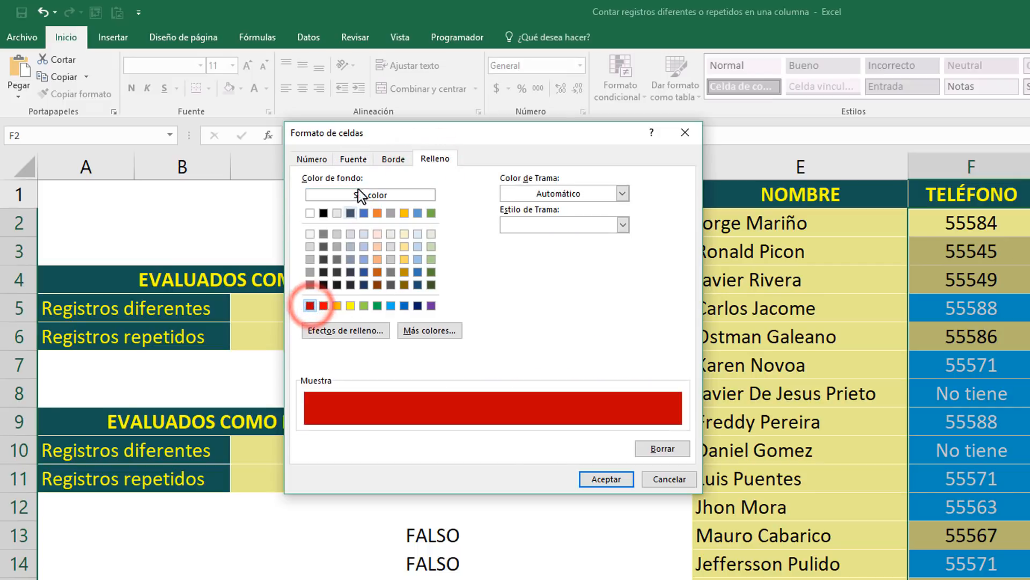
left_click(353, 158)
left_click(536, 281)
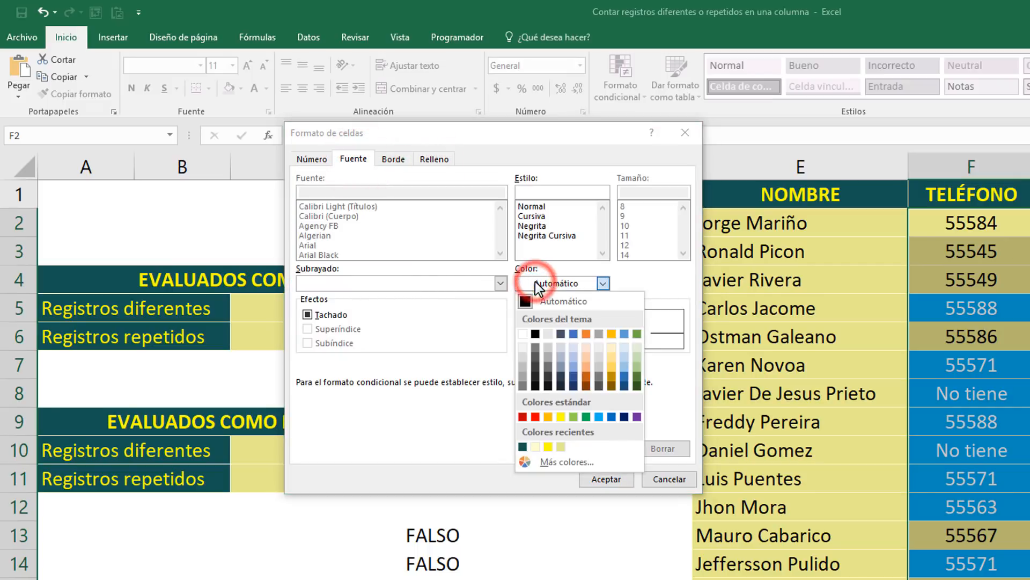
left_click(522, 333)
left_click(584, 477)
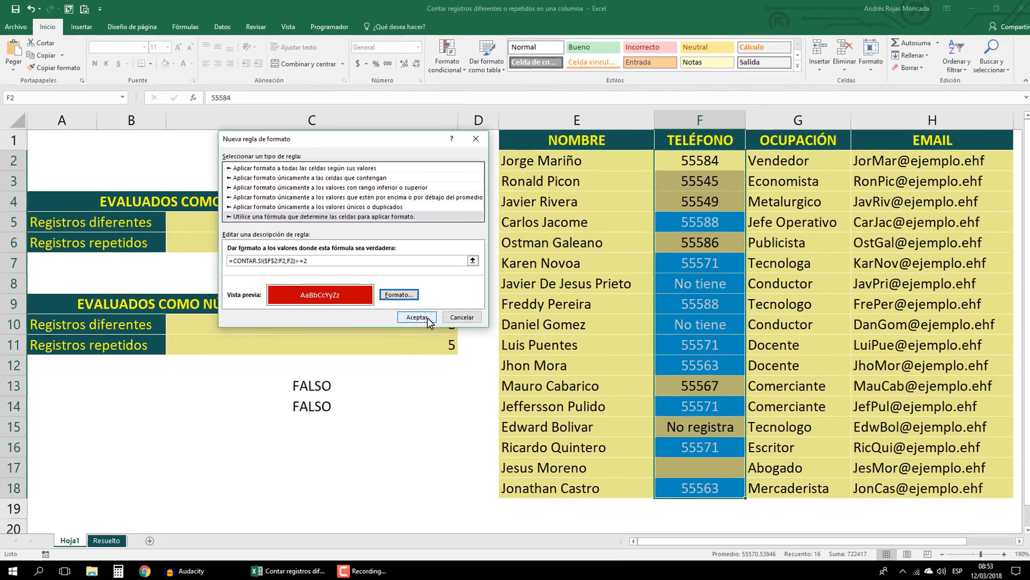
left_click(578, 440)
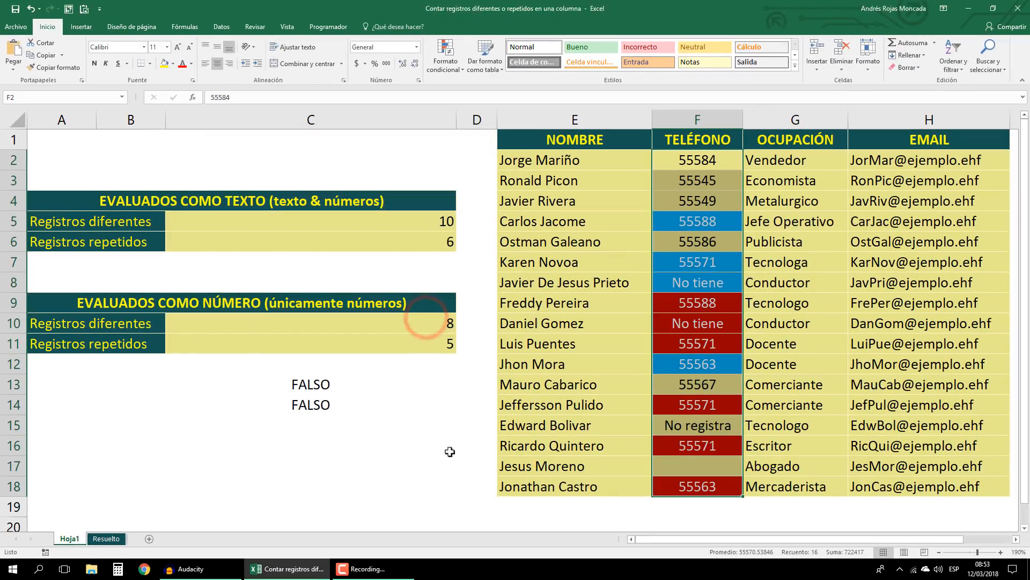
Compare each blue first occurrence in the TELÉFONO column with its matching red repeats to check the highlighting in F2:F18.
left_click(365, 486)
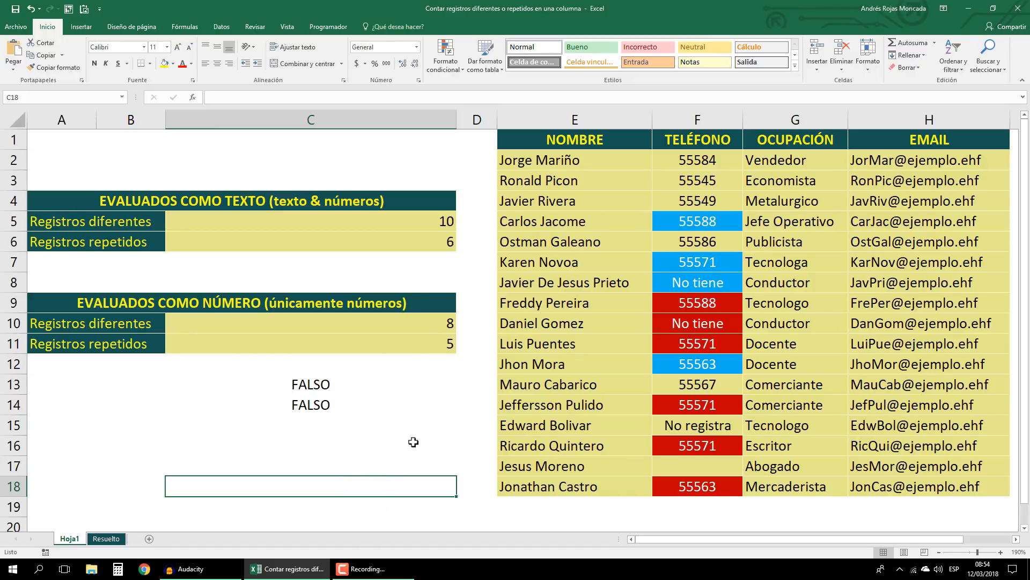
left_click(708, 266)
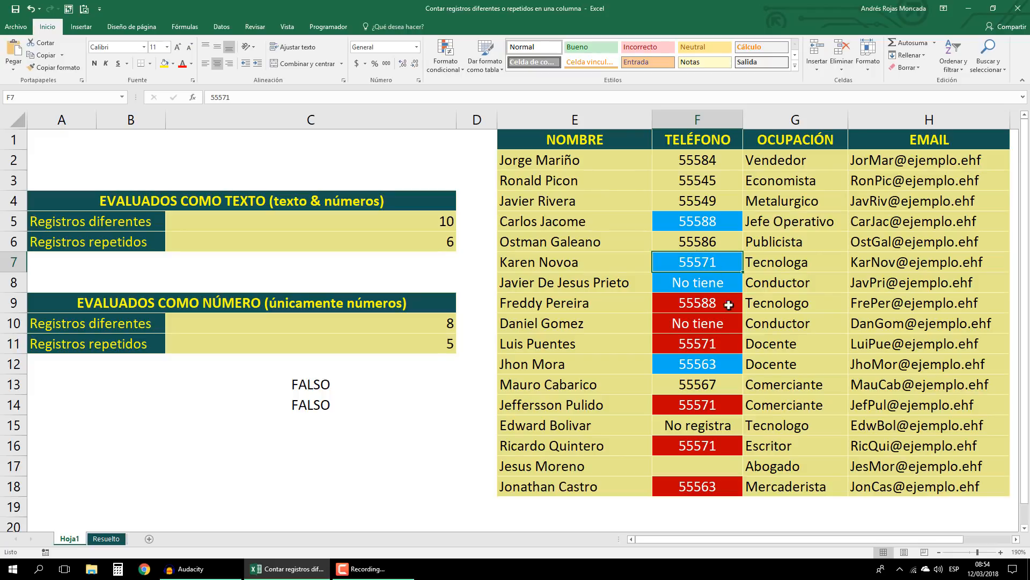
left_click(711, 343, "ctrl")
left_click(722, 403, "ctrl")
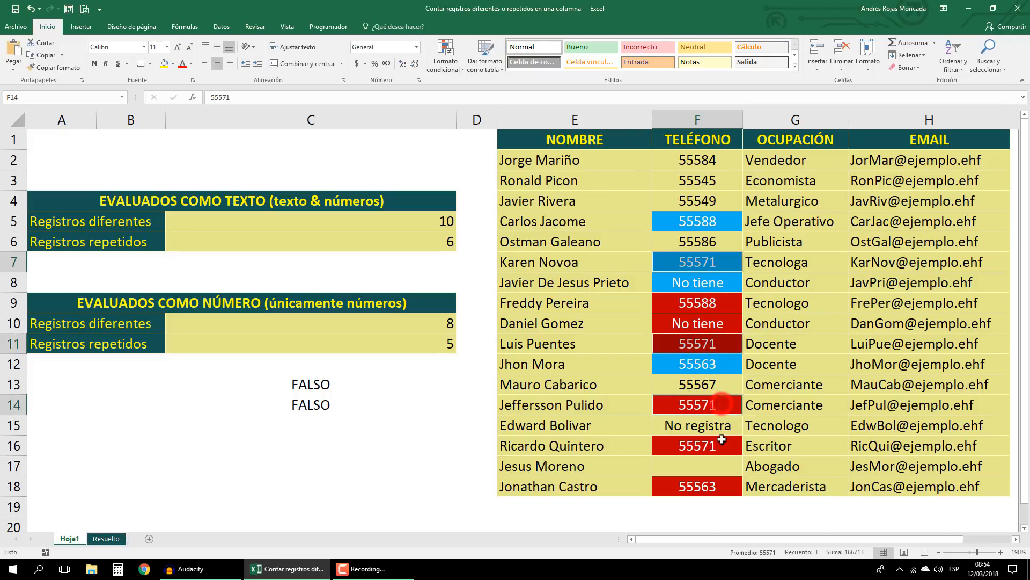
left_click(719, 445, "ctrl")
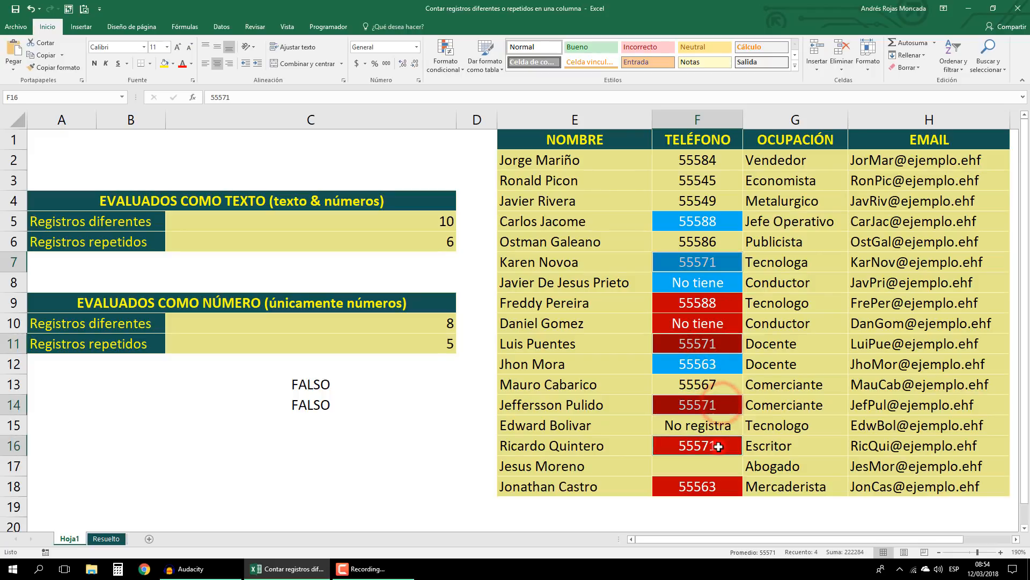
left_click(719, 224)
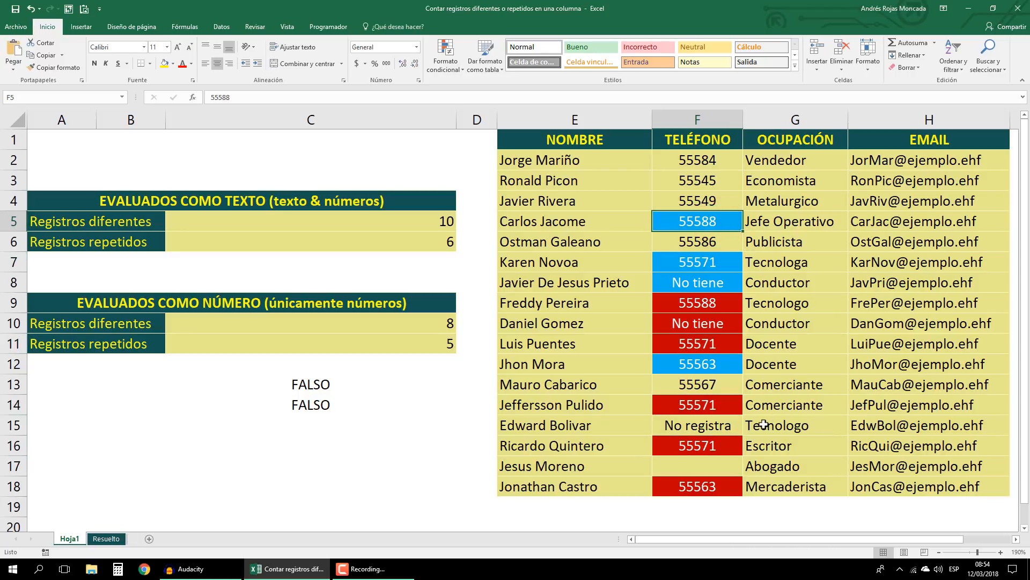
left_click(705, 303, "ctrl")
left_click(716, 282)
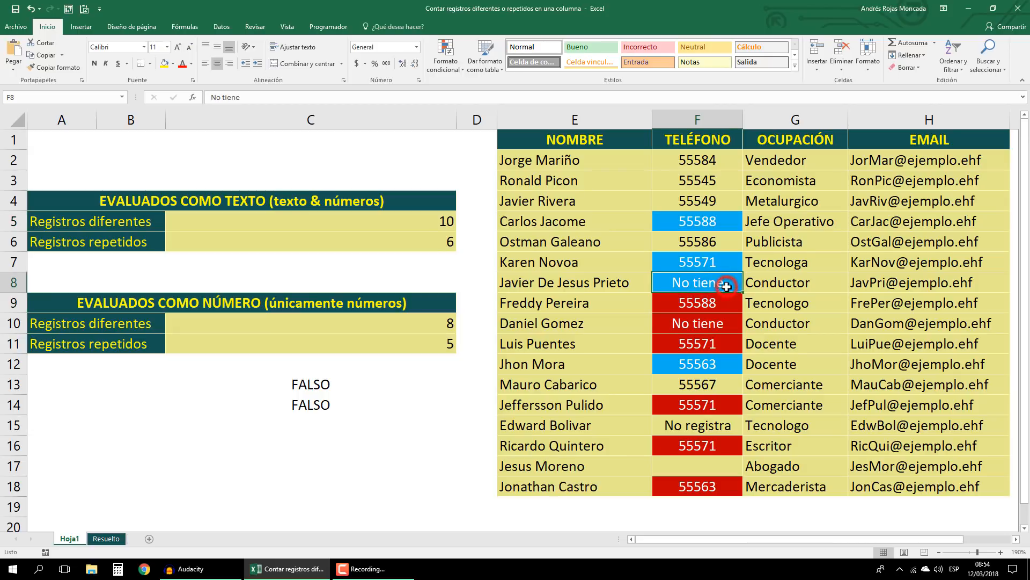
left_click(730, 323, "ctrl")
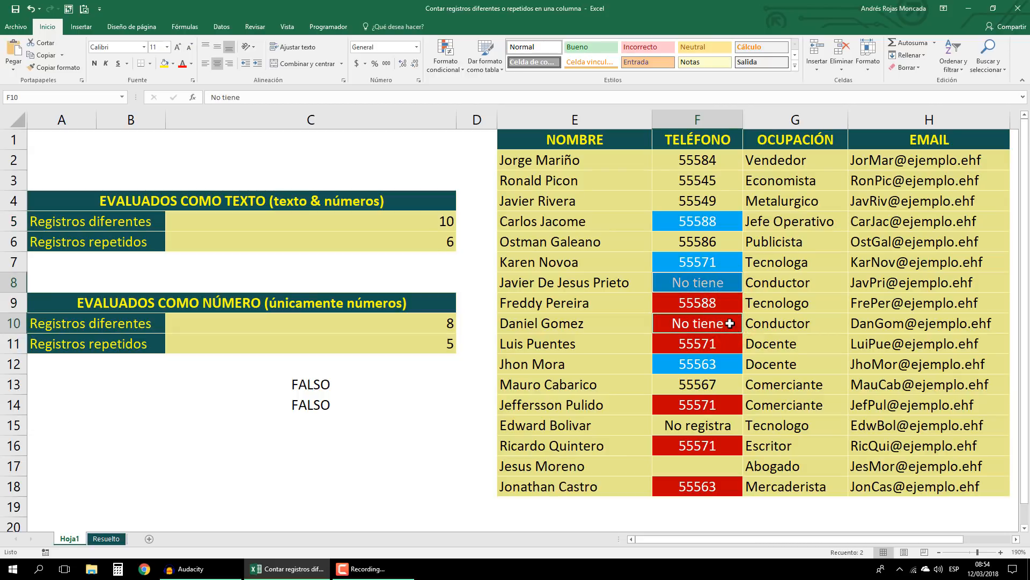
left_click(718, 365)
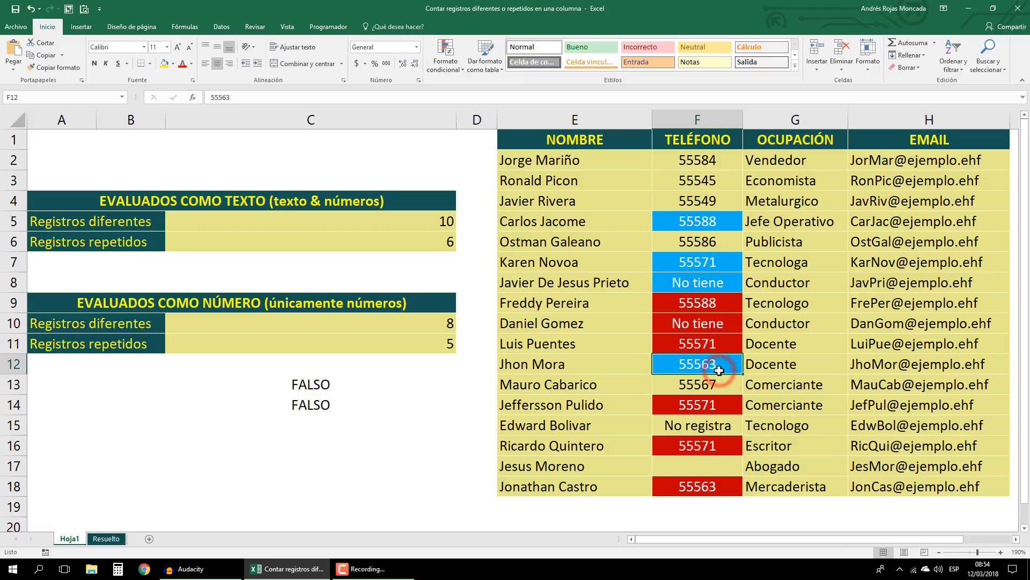
left_click(300, 487)
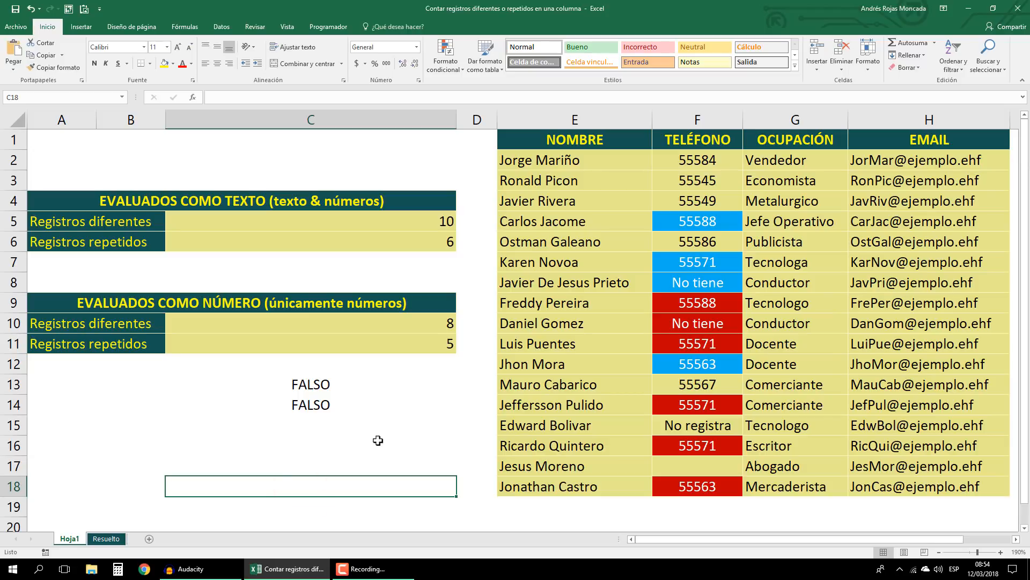